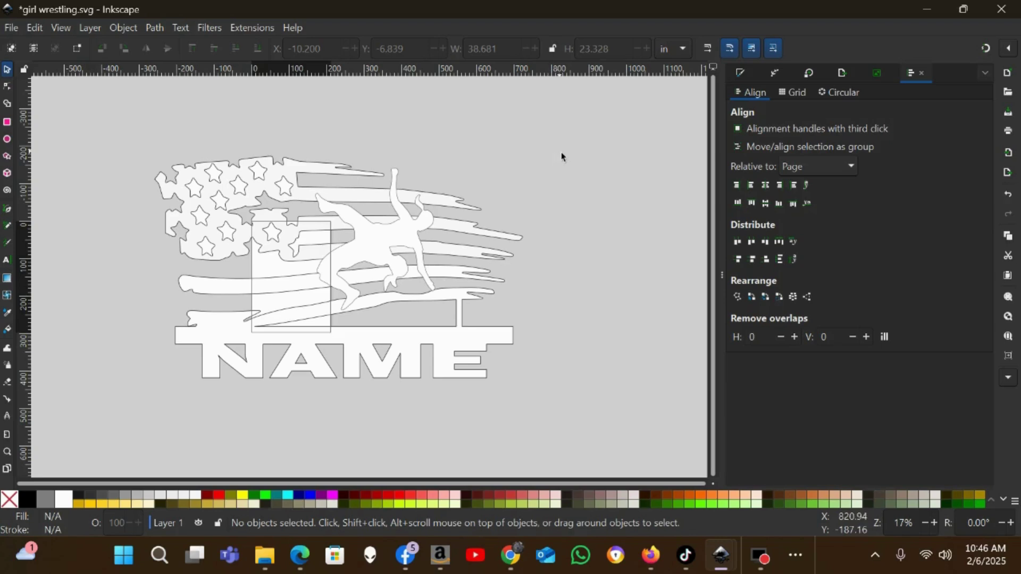
# - Drag a selection box around the whole flag and NAME design to select its 14 paths
pyautogui.moveTo(570, 113); pyautogui.dragTo(136, 443)
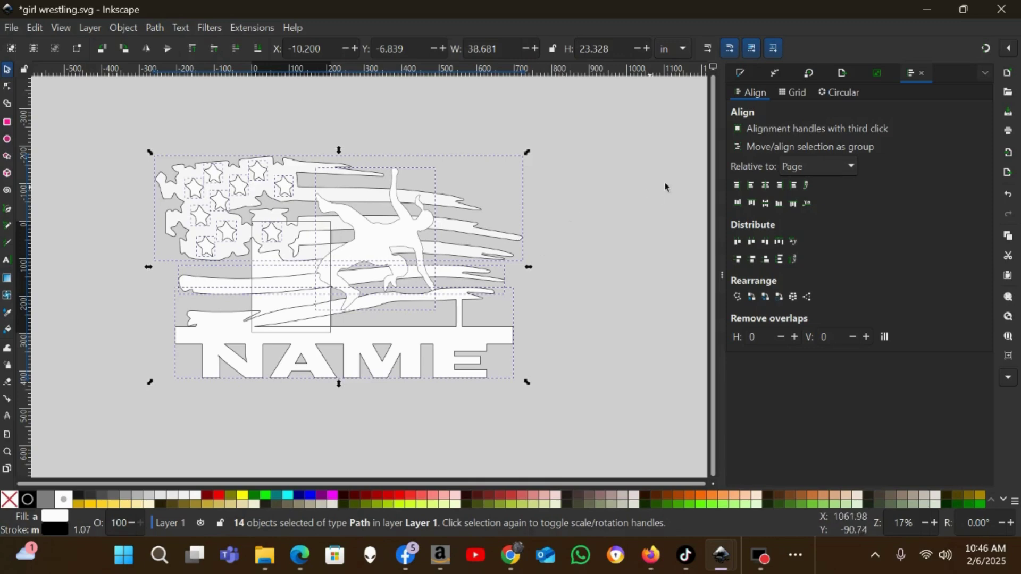
# - In Document Properties, set the page size units and display units to 'in'
pyautogui.click(11, 29)
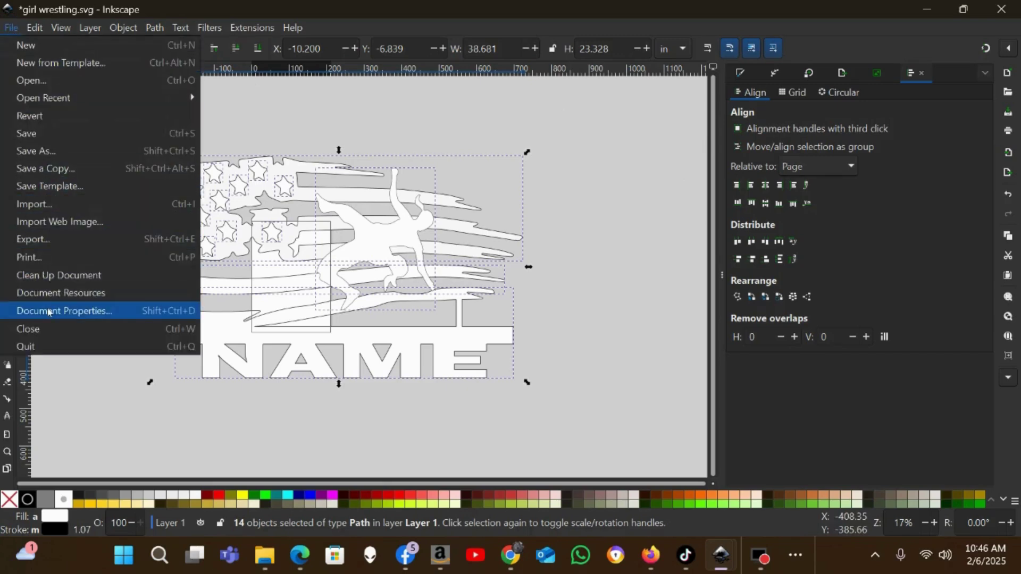
pyautogui.click(48, 312)
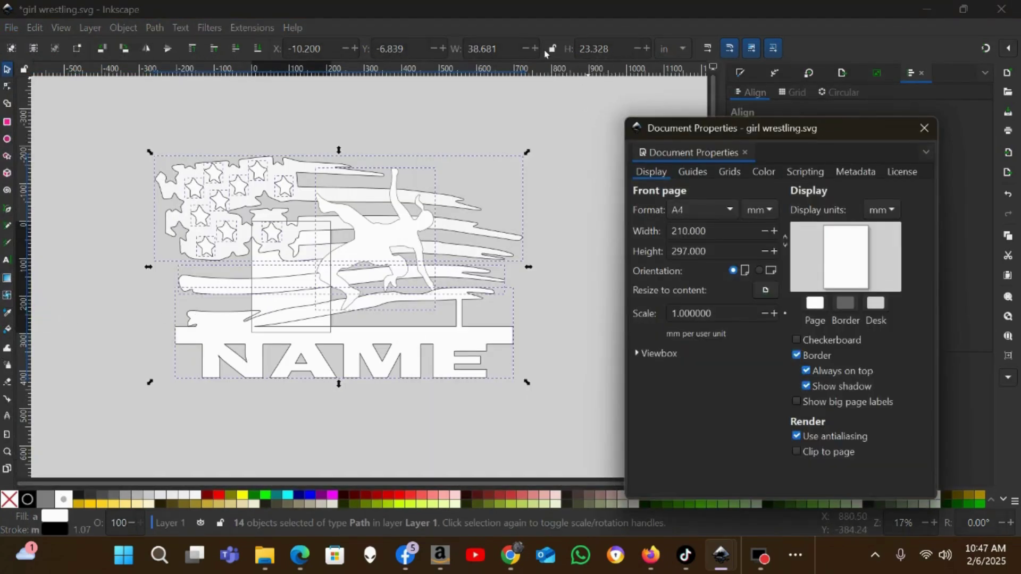
pyautogui.click(770, 212)
pyautogui.click(758, 161)
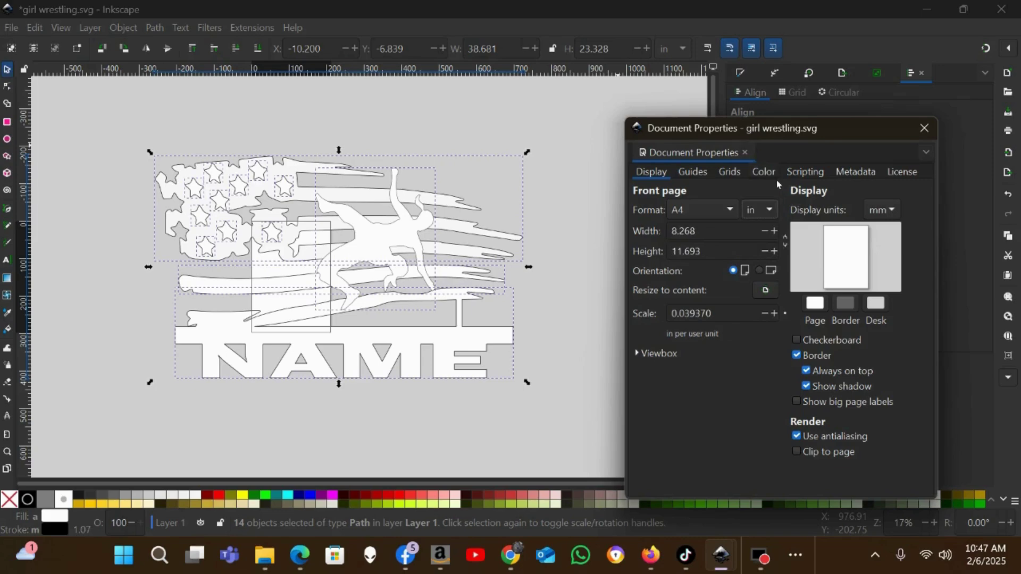
pyautogui.click(893, 210)
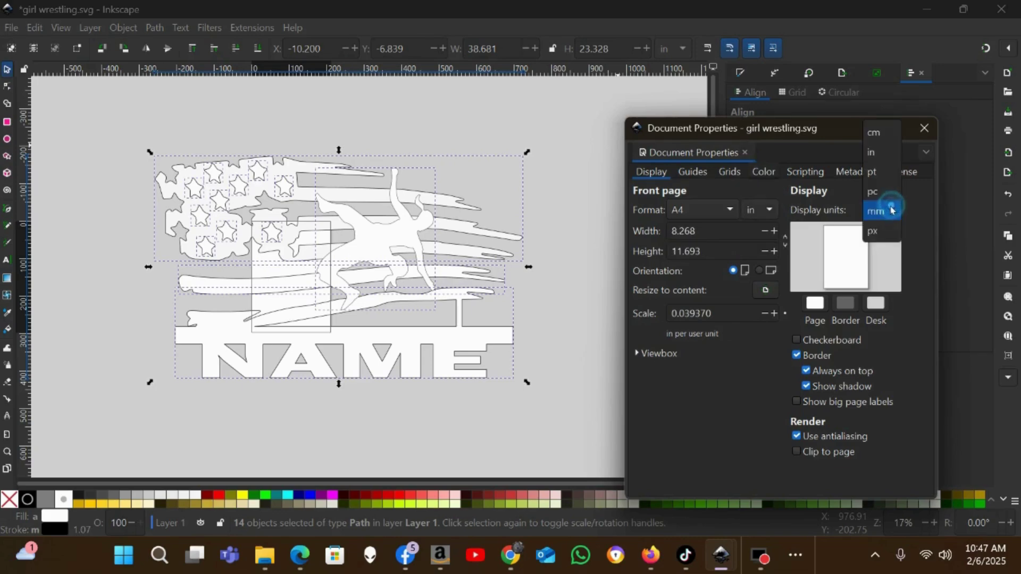
pyautogui.click(876, 152)
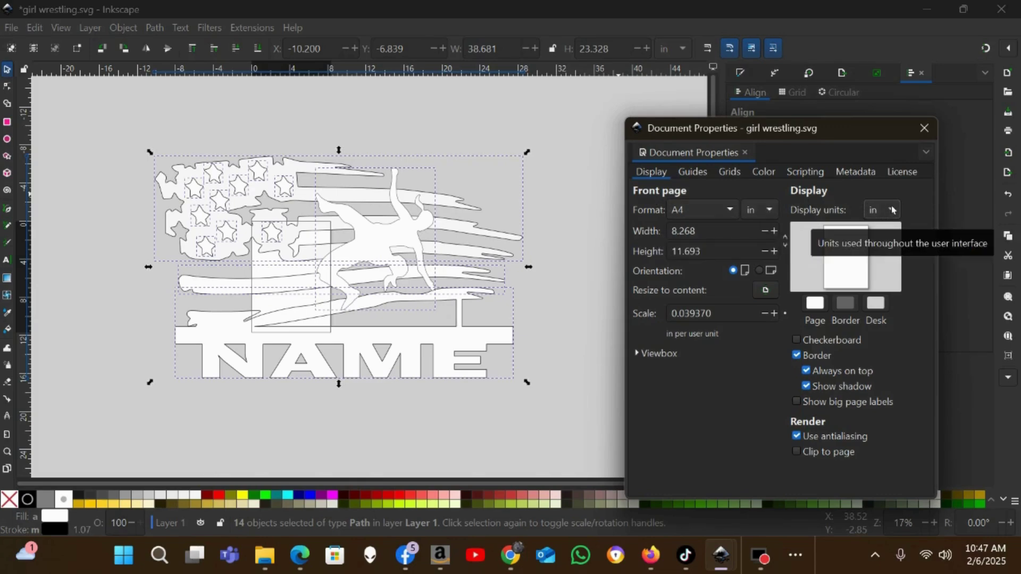
# - Scale the selected sign proportionally to 14 inches wide with the W/H lock on
pyautogui.click(596, 197)
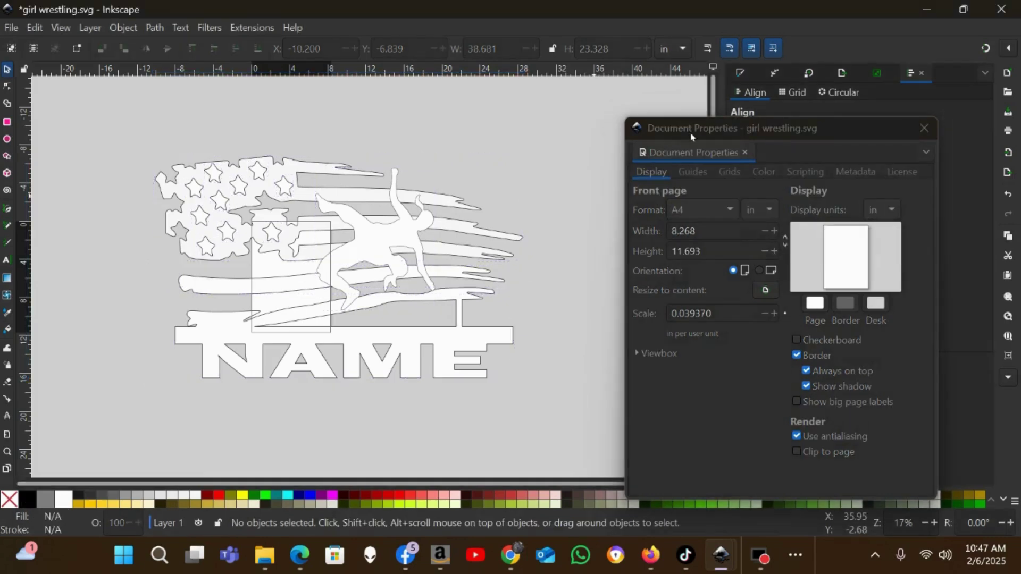
pyautogui.moveTo(556, 106); pyautogui.dragTo(110, 414)
pyautogui.moveTo(563, 114); pyautogui.dragTo(121, 440)
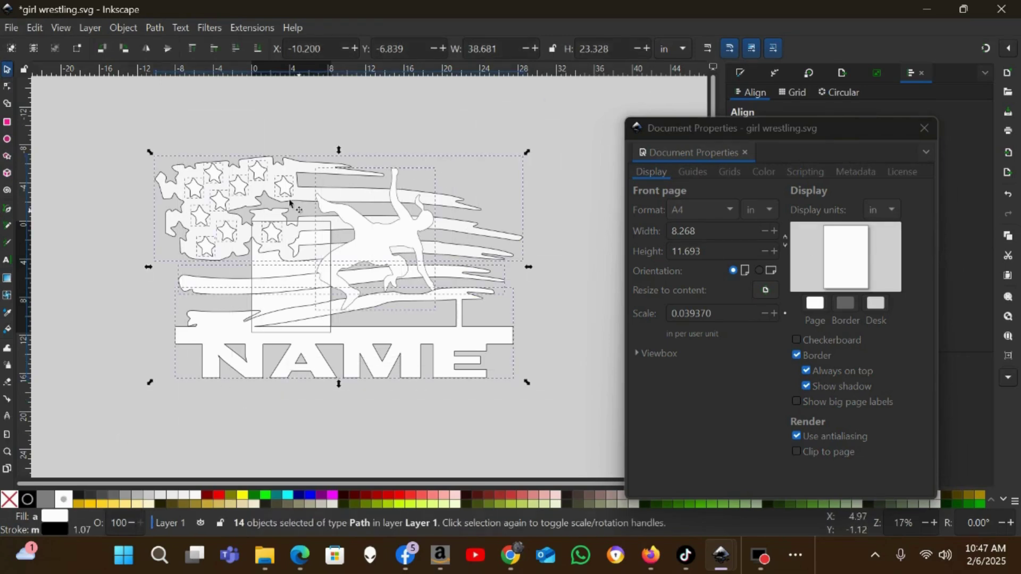
pyautogui.click(553, 49)
pyautogui.moveTo(507, 53); pyautogui.dragTo(465, 51)
pyautogui.press('BackSpace')
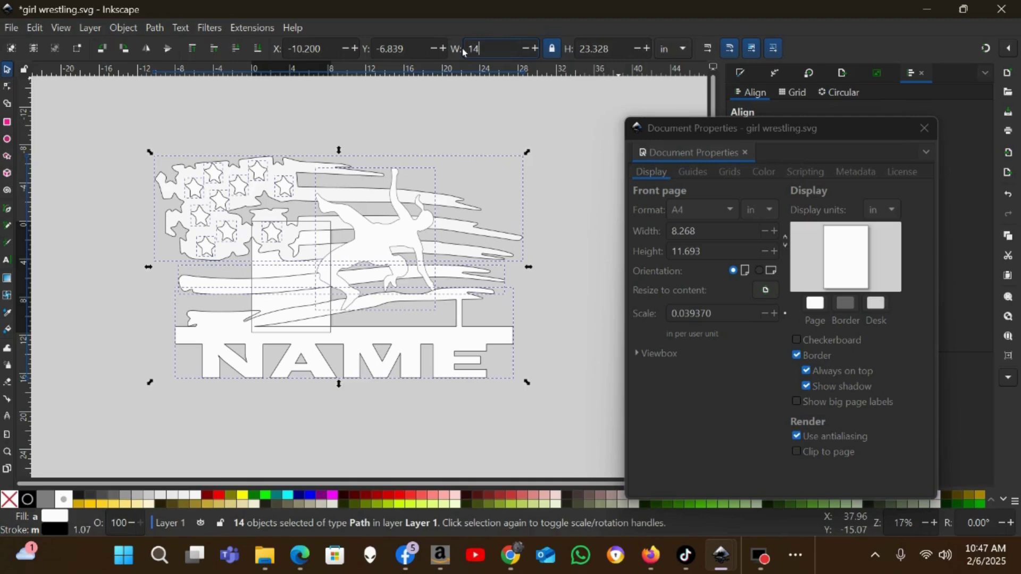
pyautogui.press('Return')
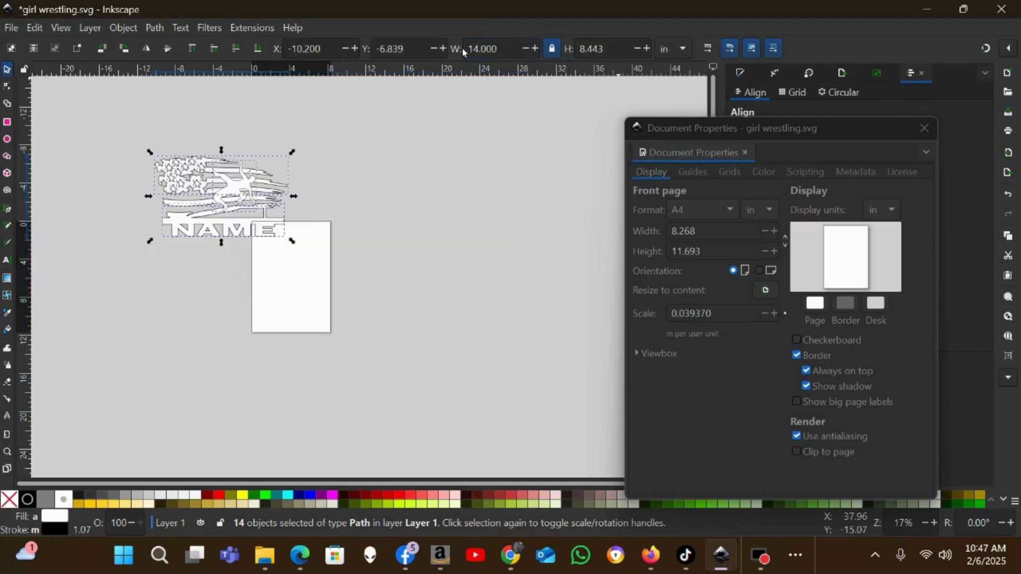
# - Remove the artwork's outline stroke and reapply the 14 inch width
pyautogui.keyDown('shift'); pyautogui.click(10, 501); pyautogui.keyUp('shift')
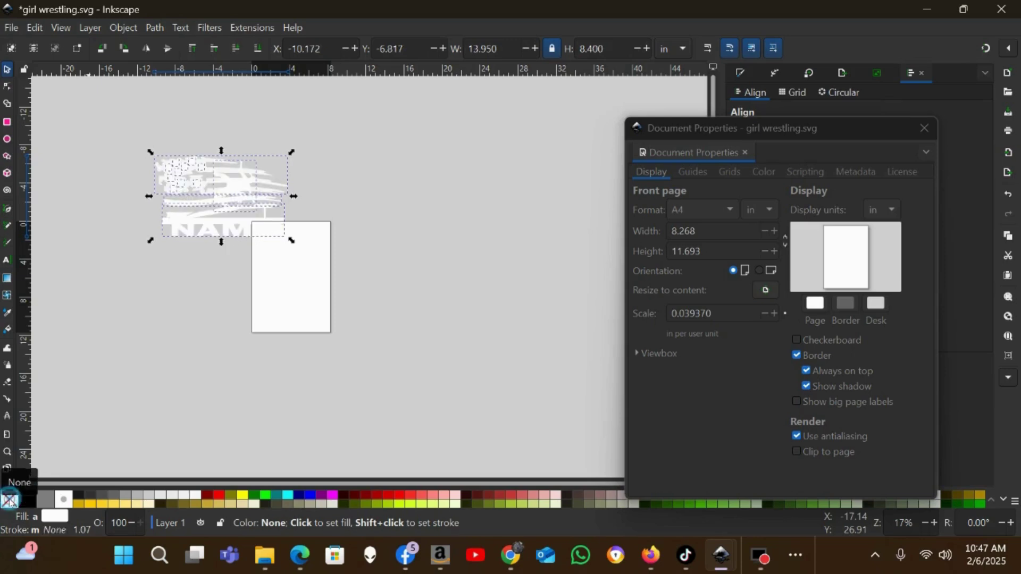
pyautogui.click(505, 50)
pyautogui.press('BackSpace')
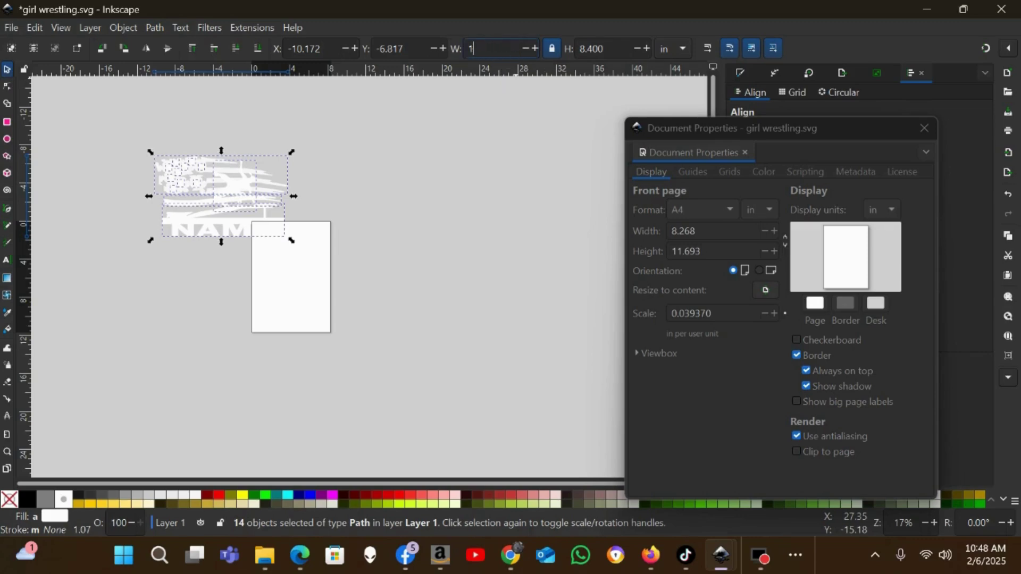
pyautogui.press('Return')
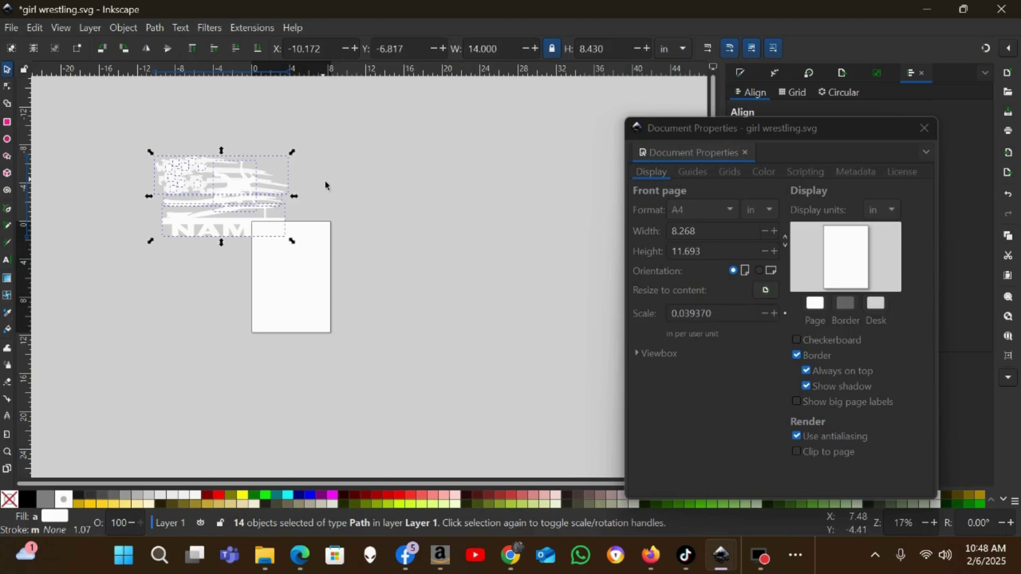
# - Resize the page to fit the 14 × 8.43 in artwork, then close Document Properties
pyautogui.click(766, 290)
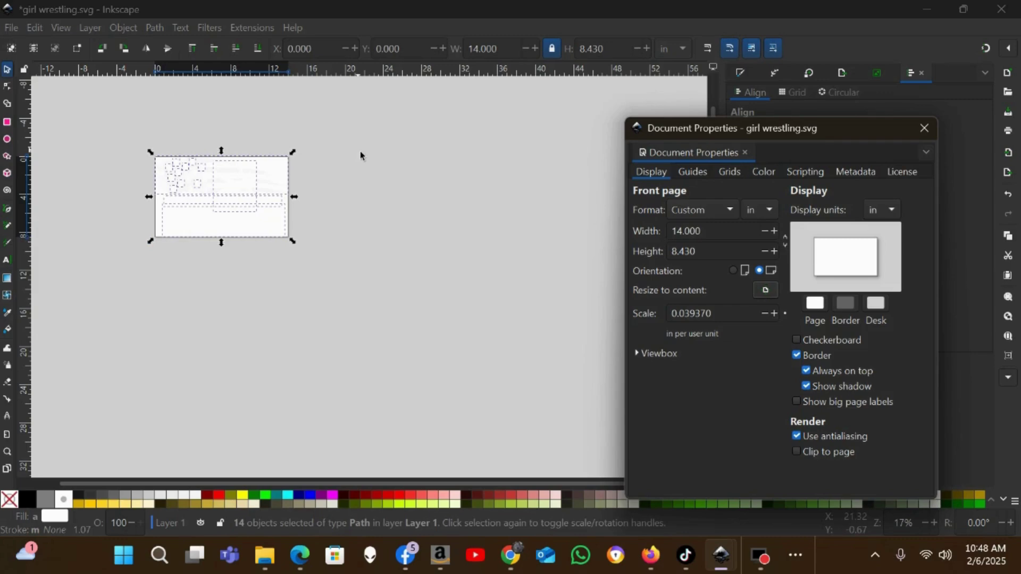
pyautogui.click(926, 130)
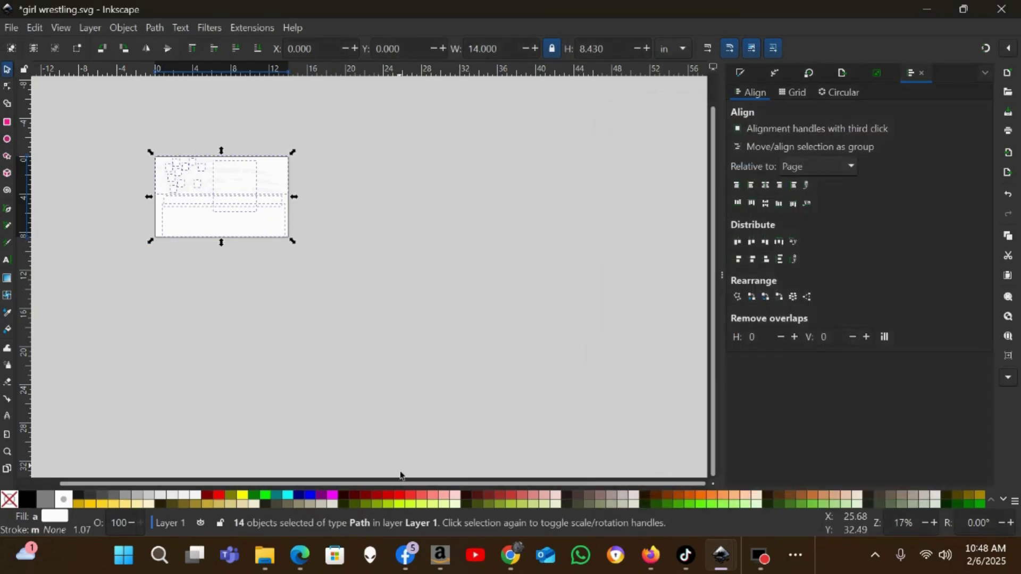
# - Zoom in, fill the selected sign artwork solid black, then deselect it
pyautogui.moveTo(399, 487); pyautogui.dragTo(264, 461)
pyautogui.scroll(2, 271, 433)
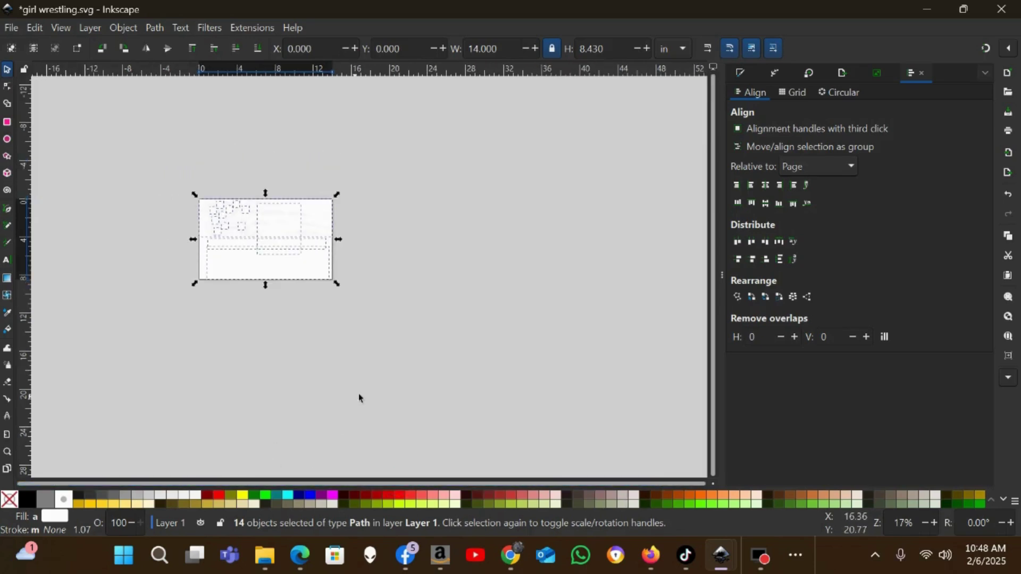
pyautogui.press('+')
pyautogui.press('+')
pyautogui.press('+')
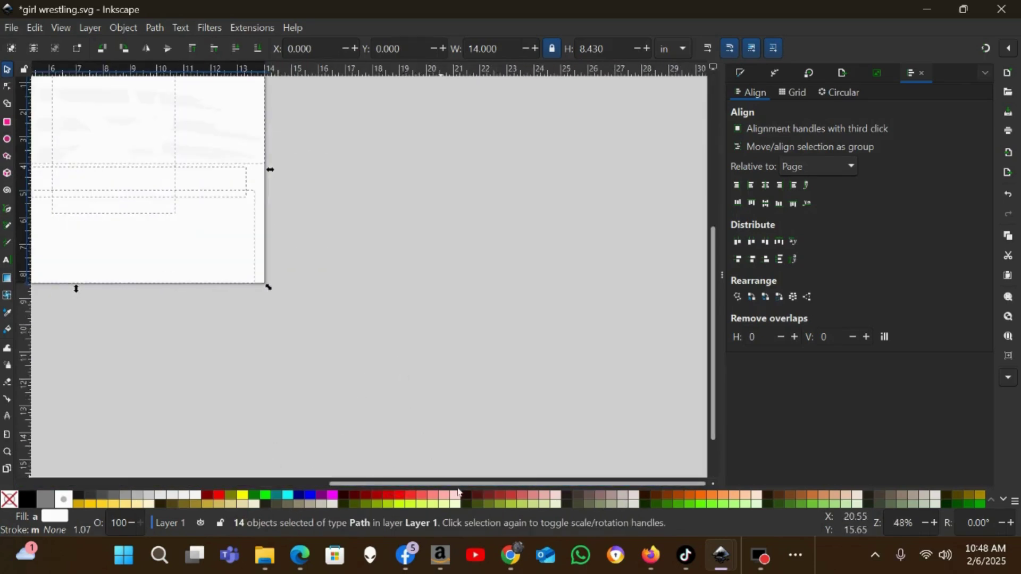
pyautogui.moveTo(456, 484); pyautogui.dragTo(303, 484)
pyautogui.scroll(2, 367, 460)
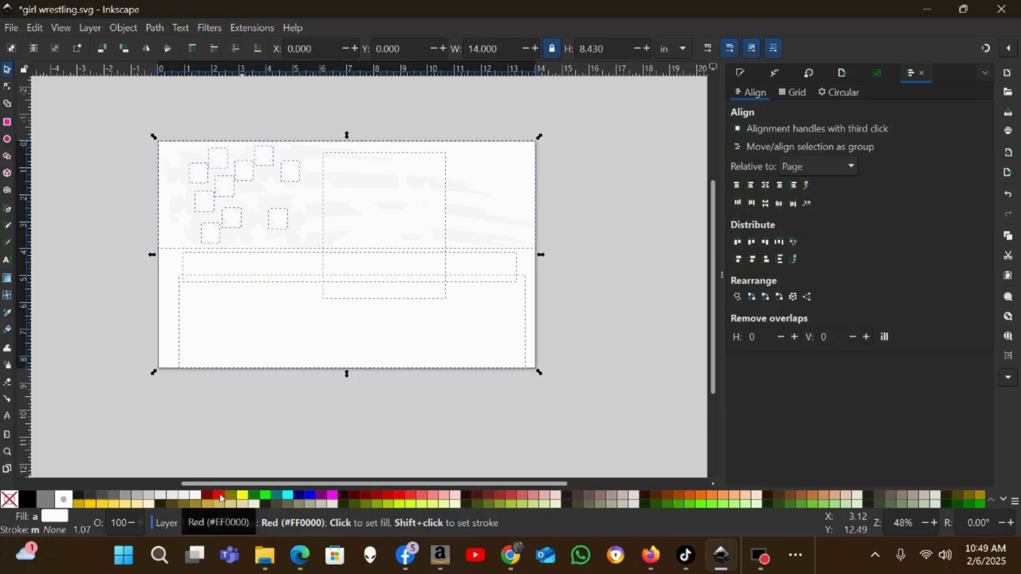
pyautogui.click(90, 499)
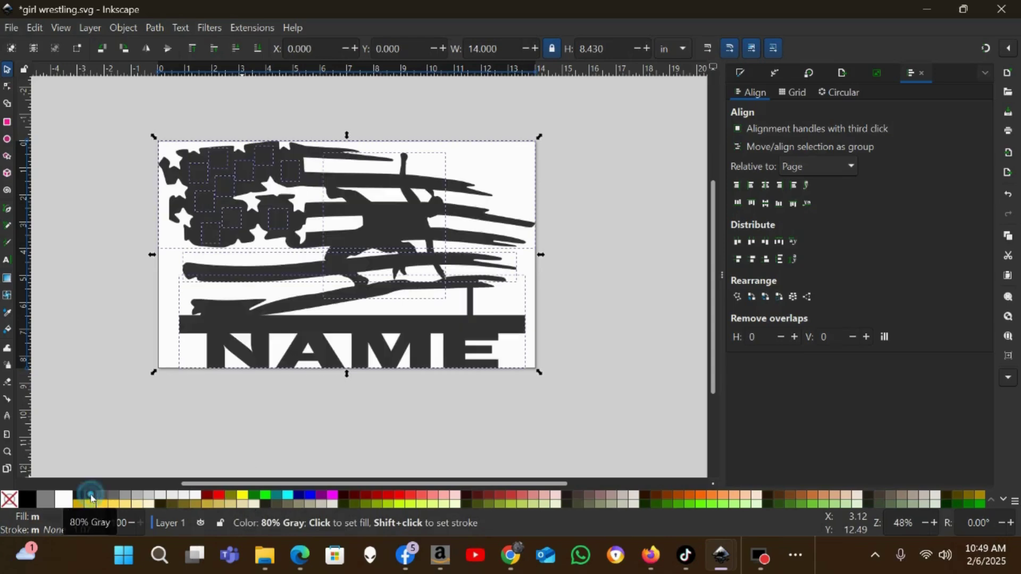
pyautogui.click(28, 500)
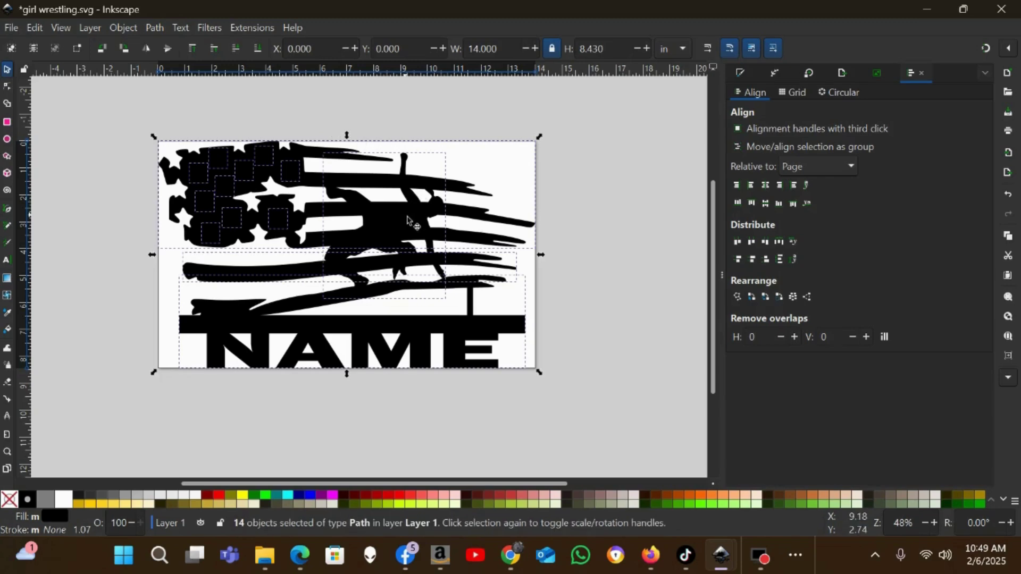
pyautogui.click(318, 115)
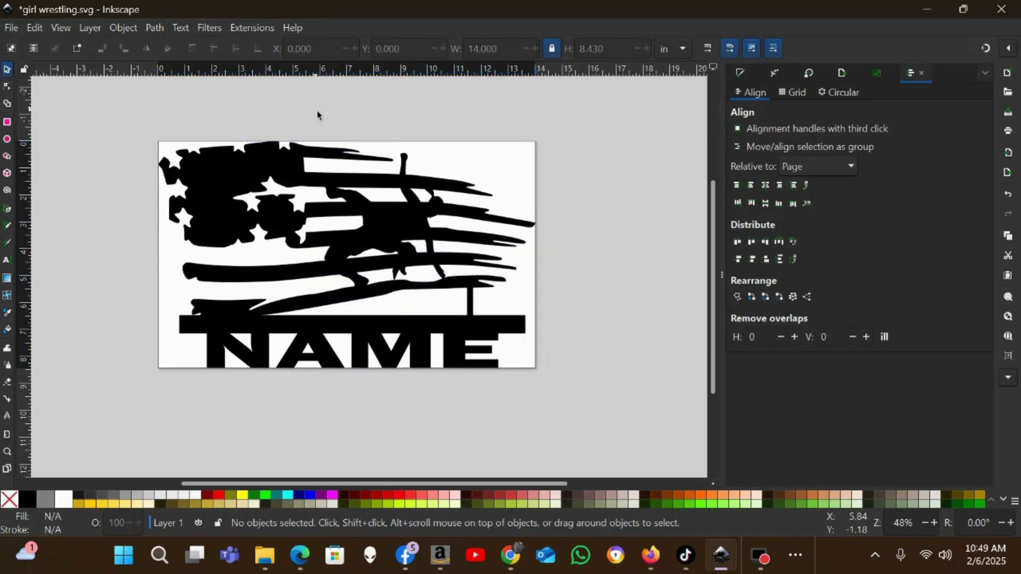
# - Union the star-area pieces, raise the merged shape to the top, and fill it white
pyautogui.moveTo(316, 111); pyautogui.dragTo(135, 271)
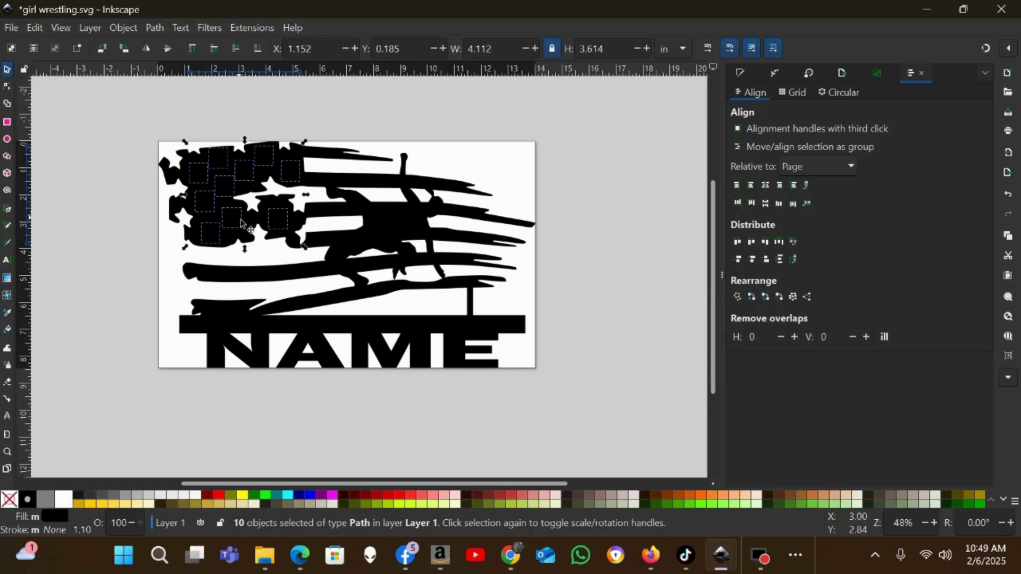
pyautogui.click(155, 29)
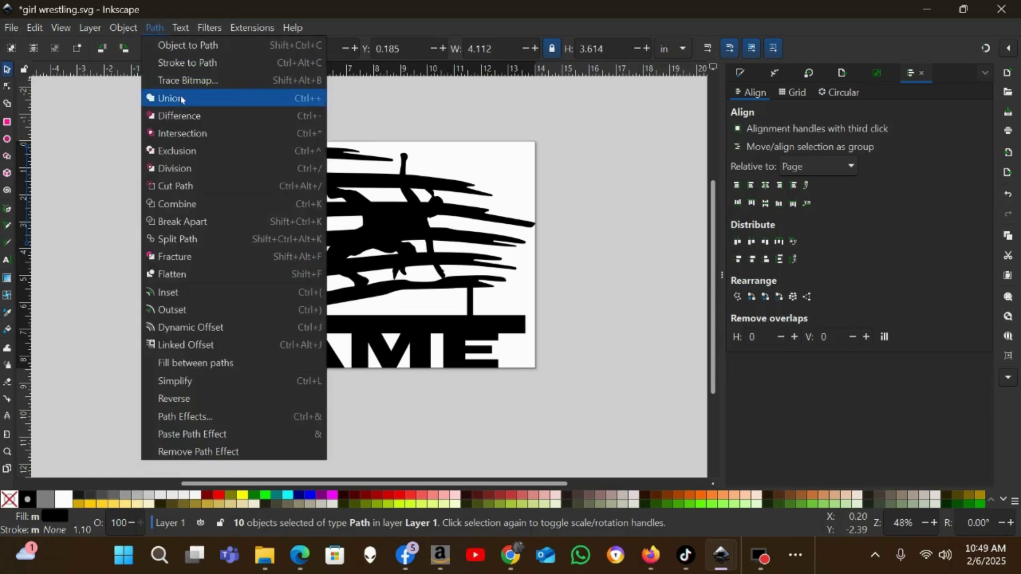
pyautogui.click(181, 100)
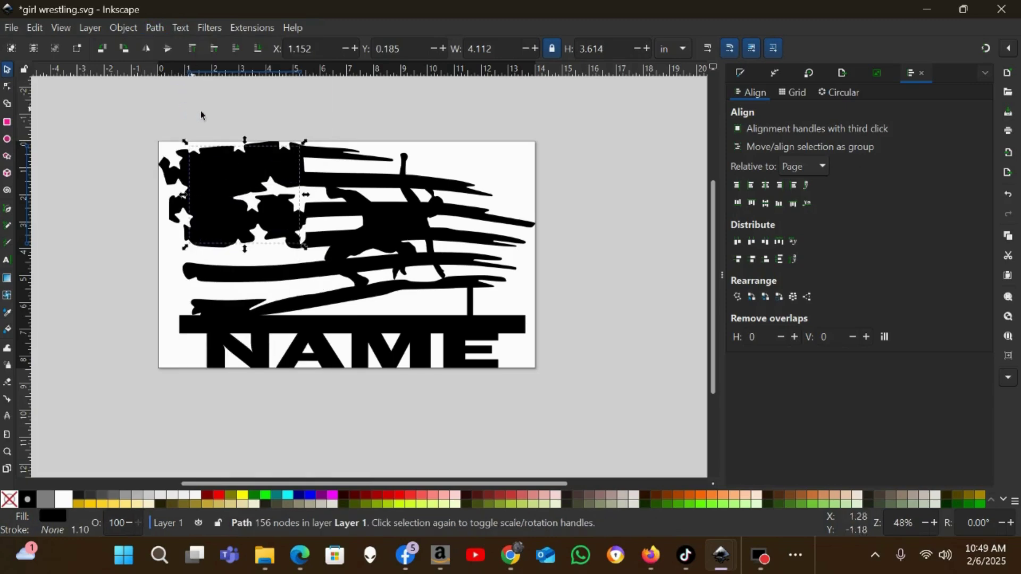
pyautogui.click(193, 50)
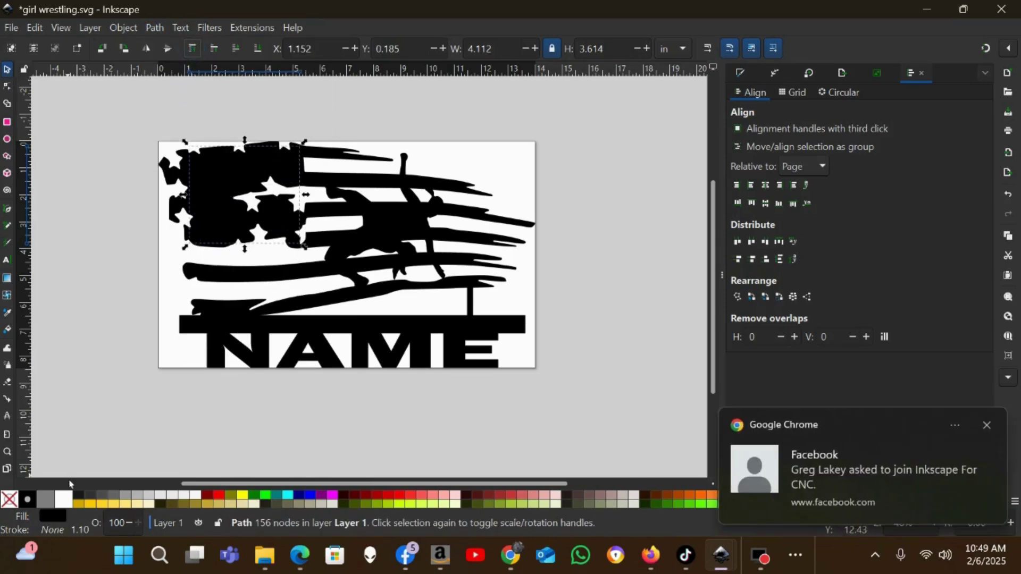
pyautogui.click(63, 499)
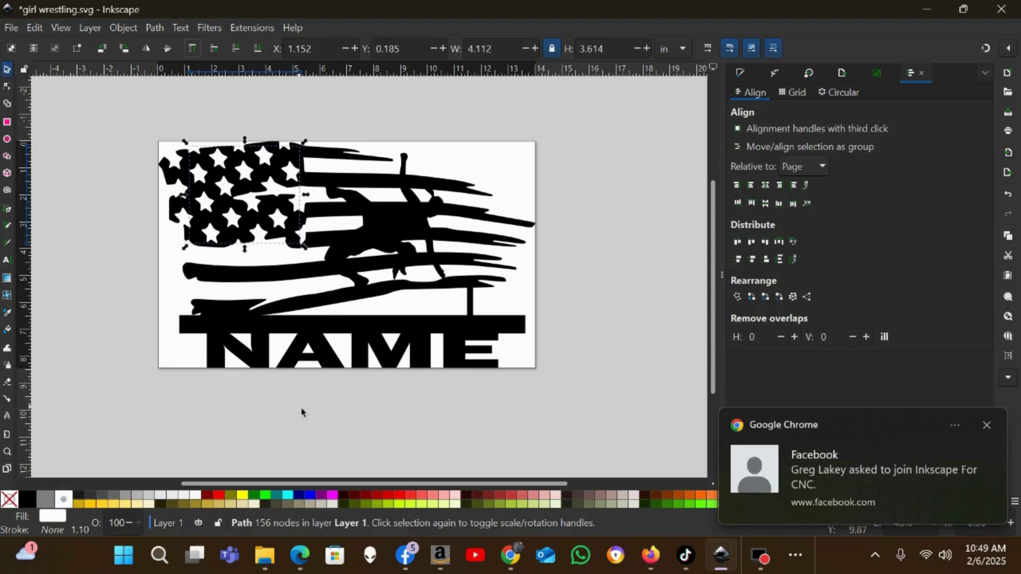
pyautogui.click(308, 424)
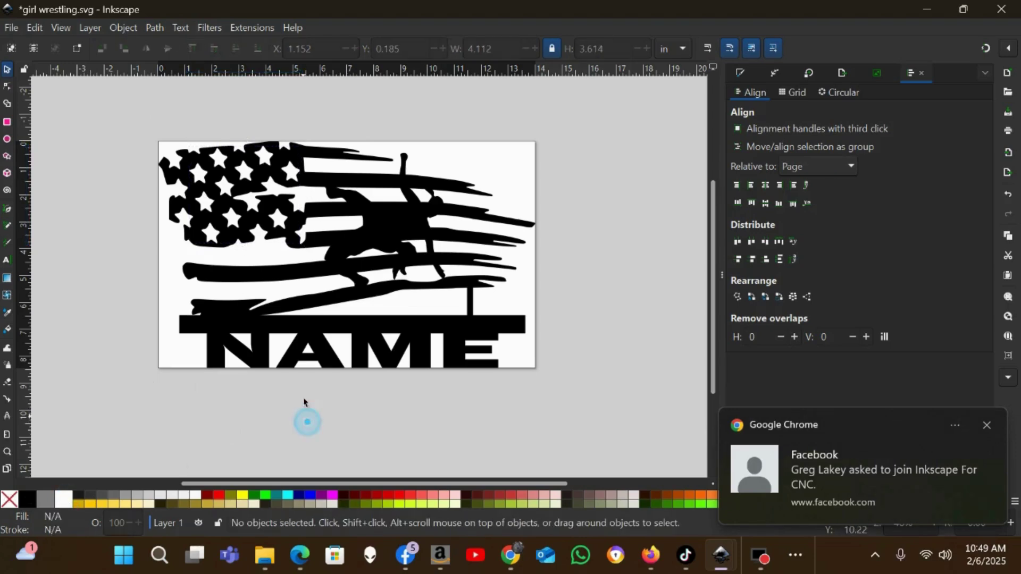
# - Select the top stripe and two more stripe pieces, then union them
pyautogui.click(373, 157)
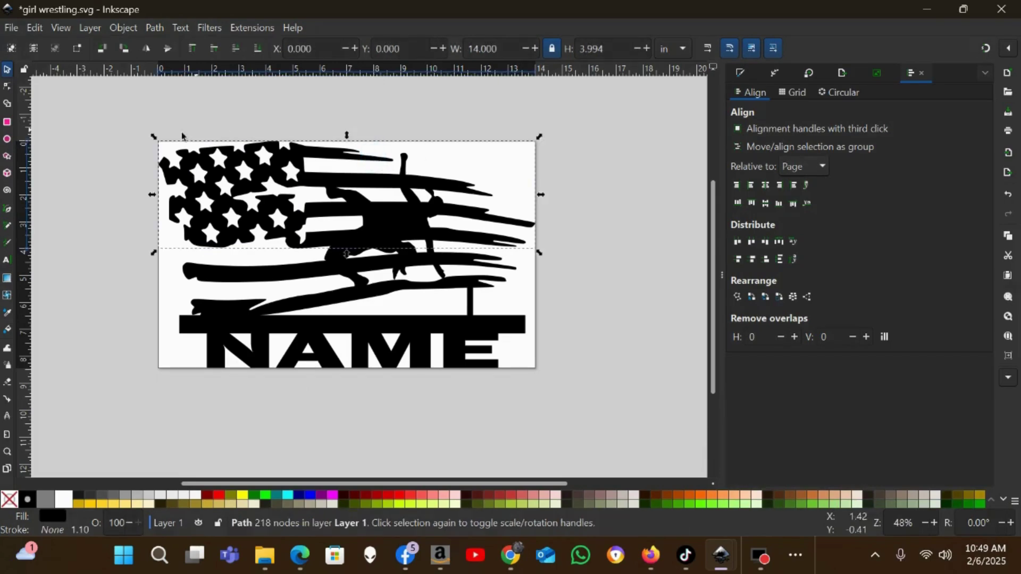
pyautogui.keyDown('shift'); pyautogui.click(250, 276); pyautogui.keyUp('shift')
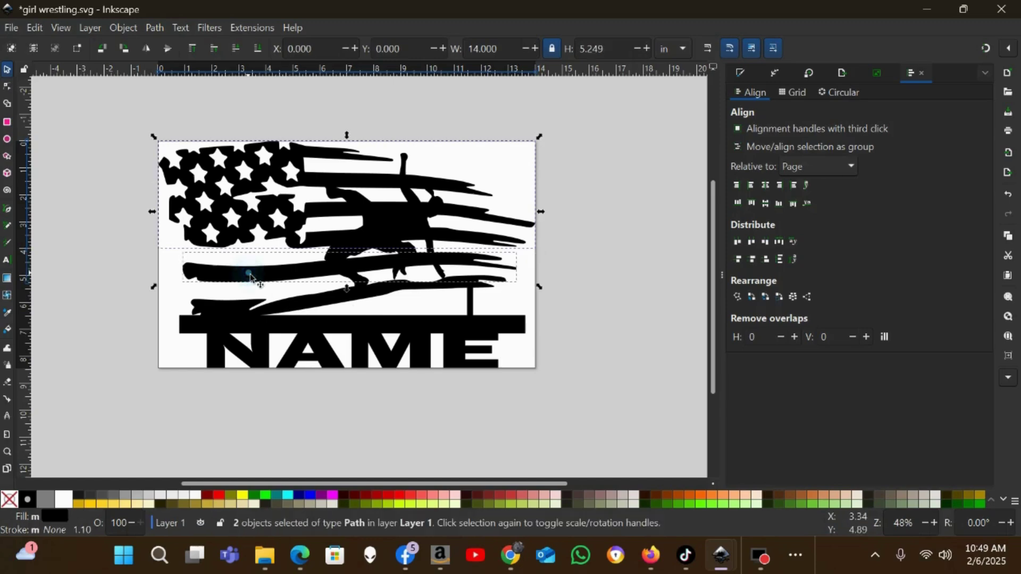
pyautogui.keyDown('shift'); pyautogui.click(268, 314); pyautogui.keyUp('shift')
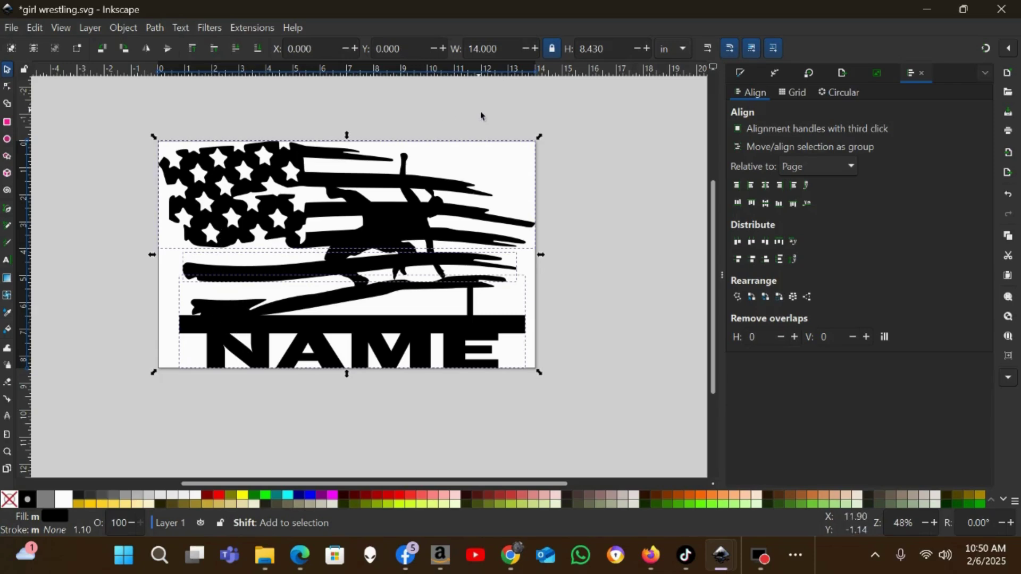
pyautogui.click(155, 28)
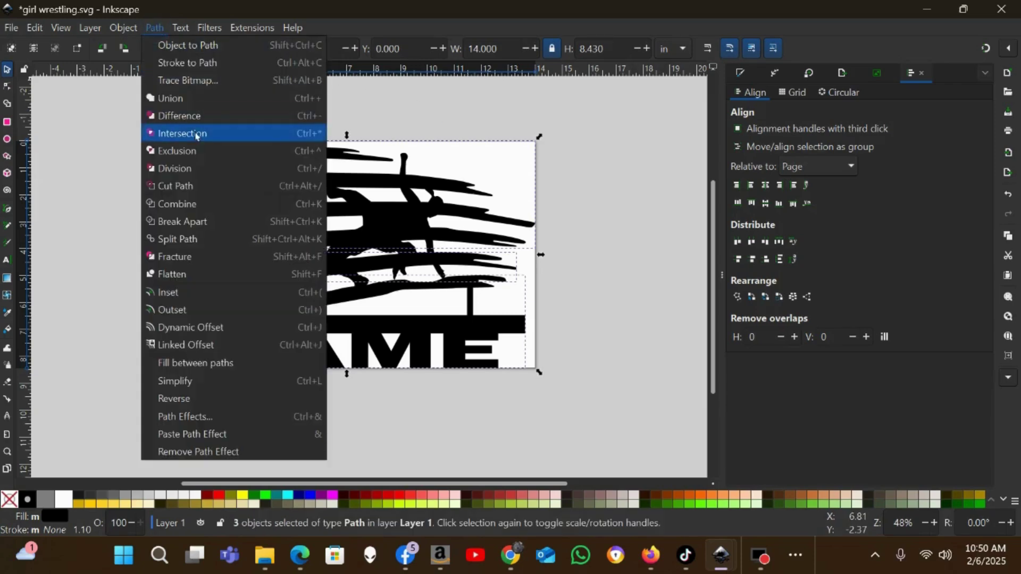
pyautogui.click(186, 98)
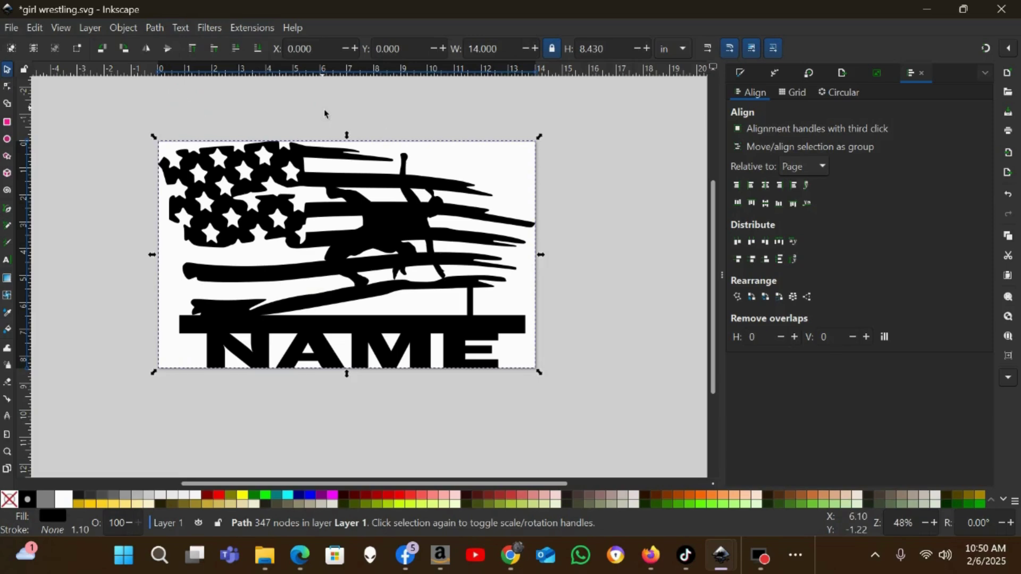
# - Union the star field with the flag body into a single path
pyautogui.keyDown('shift'); pyautogui.click(264, 161); pyautogui.keyUp('shift')
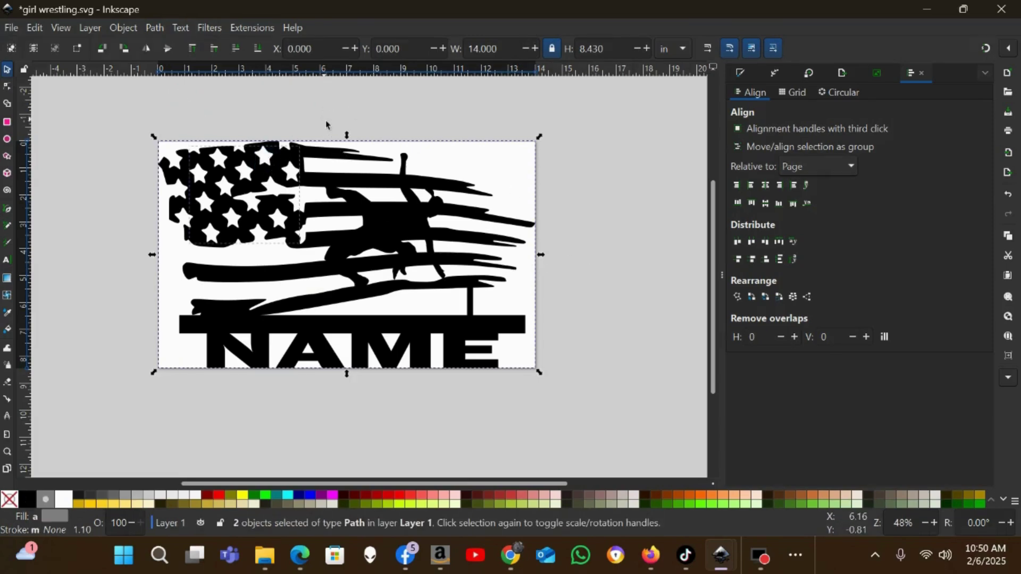
pyautogui.moveTo(313, 109); pyautogui.dragTo(153, 270)
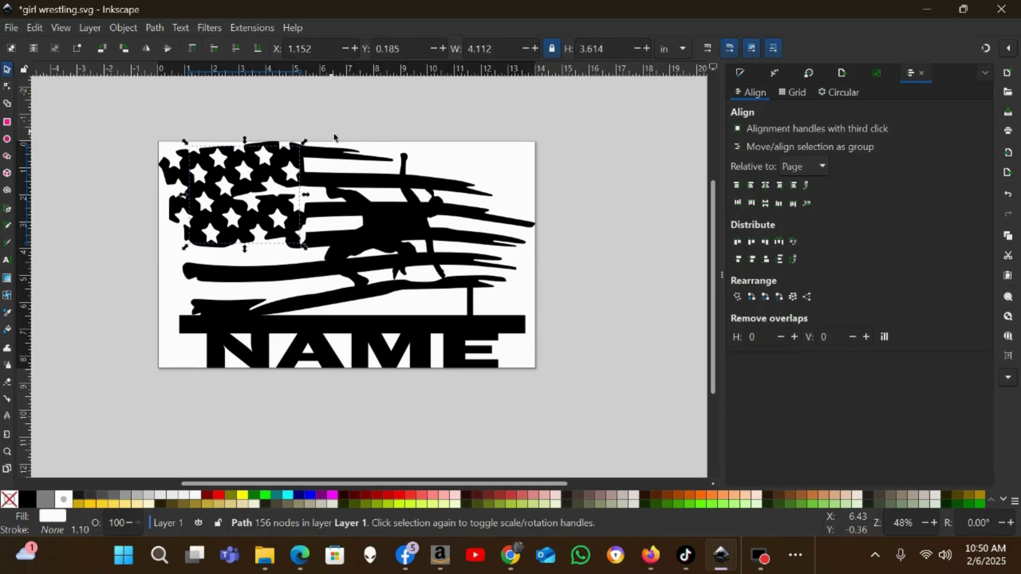
pyautogui.keyDown('shift'); pyautogui.click(362, 158); pyautogui.keyUp('shift')
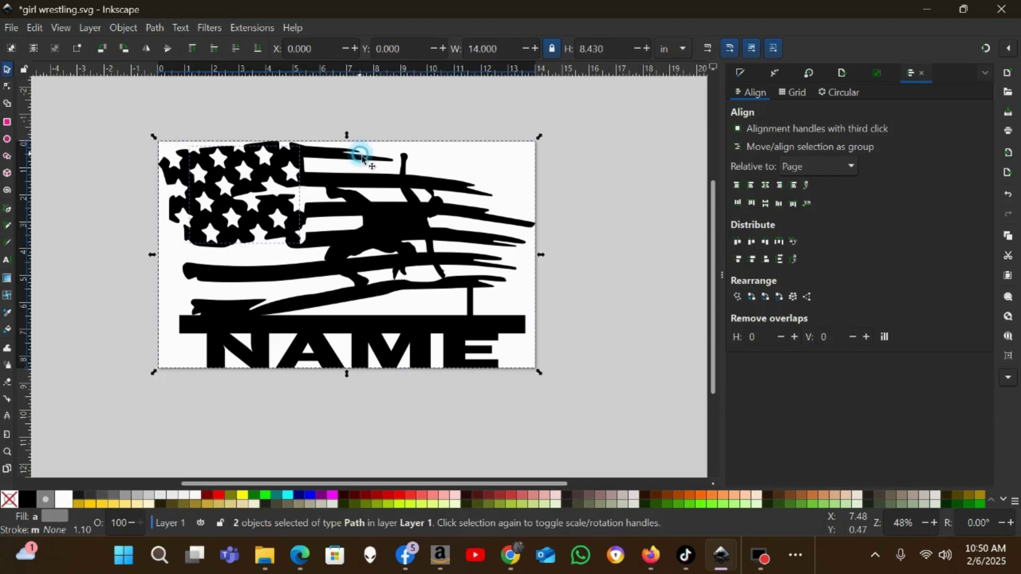
pyautogui.click(155, 27)
pyautogui.click(193, 106)
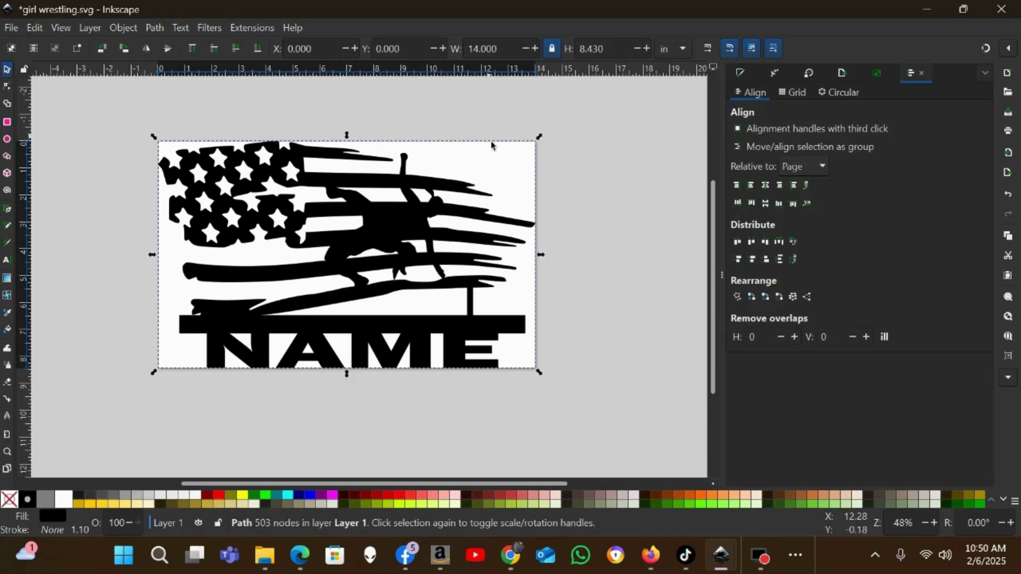
# - Fill the merged flag 50% gray and zoom in and out to check it
pyautogui.click(47, 503)
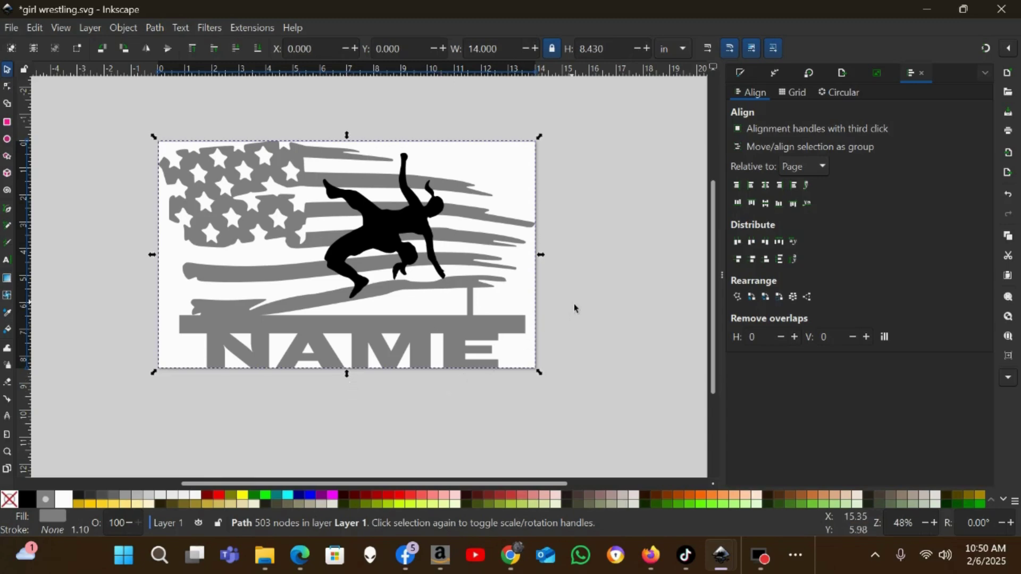
pyautogui.press('+')
pyautogui.press('+')
pyautogui.press('+')
pyautogui.press('+')
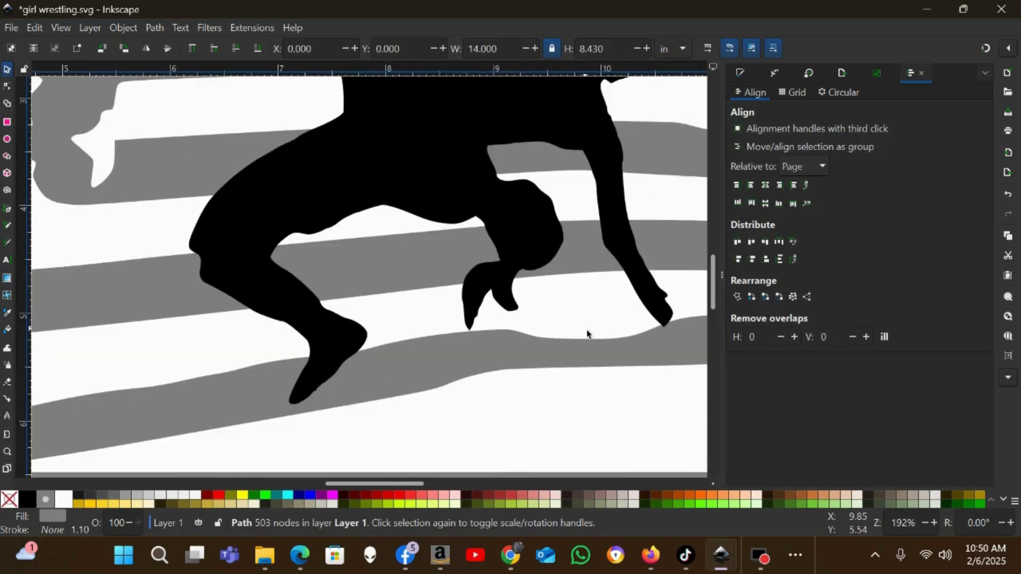
pyautogui.scroll(10, 587, 334)
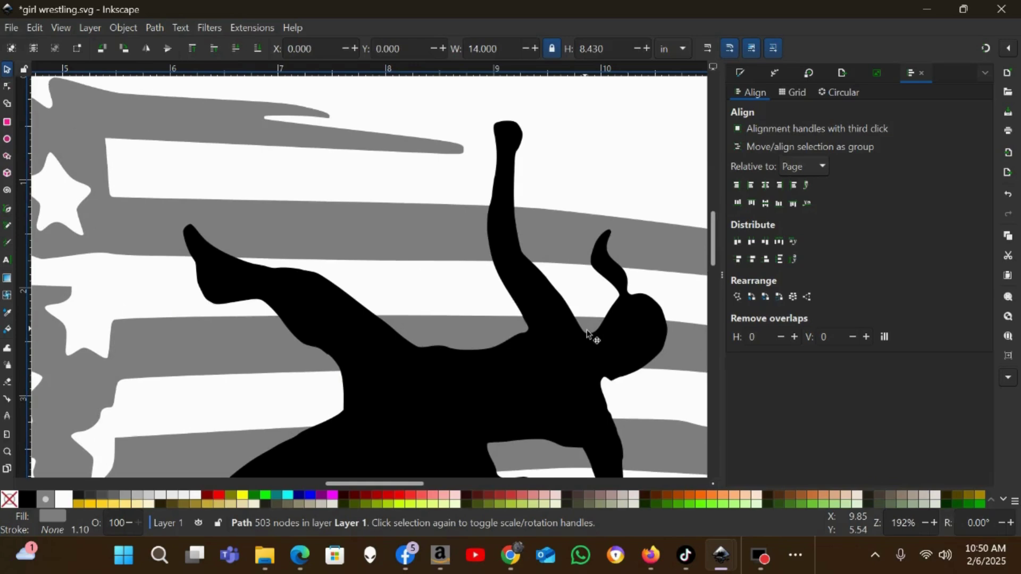
pyautogui.press('-')
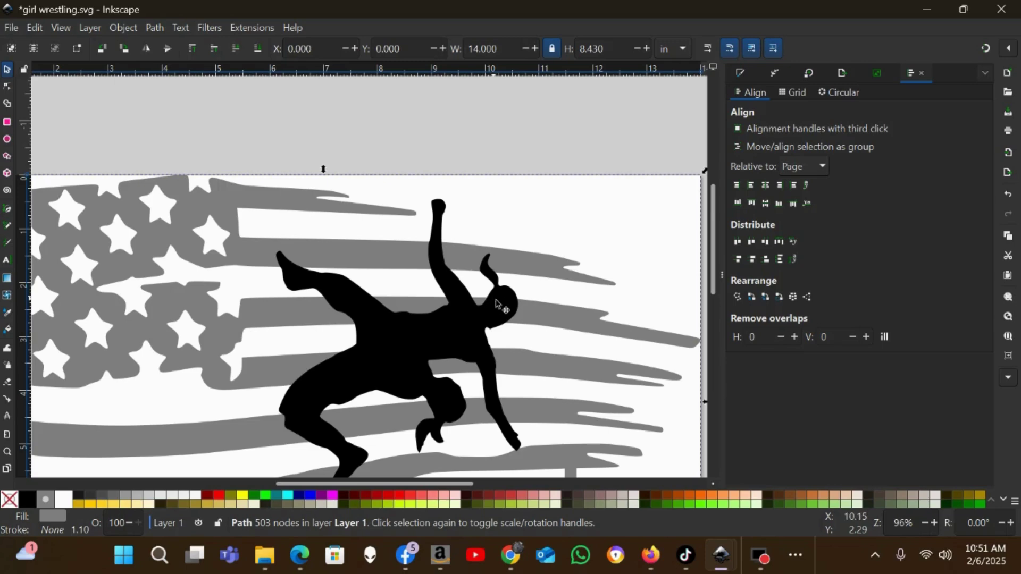
pyautogui.scroll(-2, 495, 293)
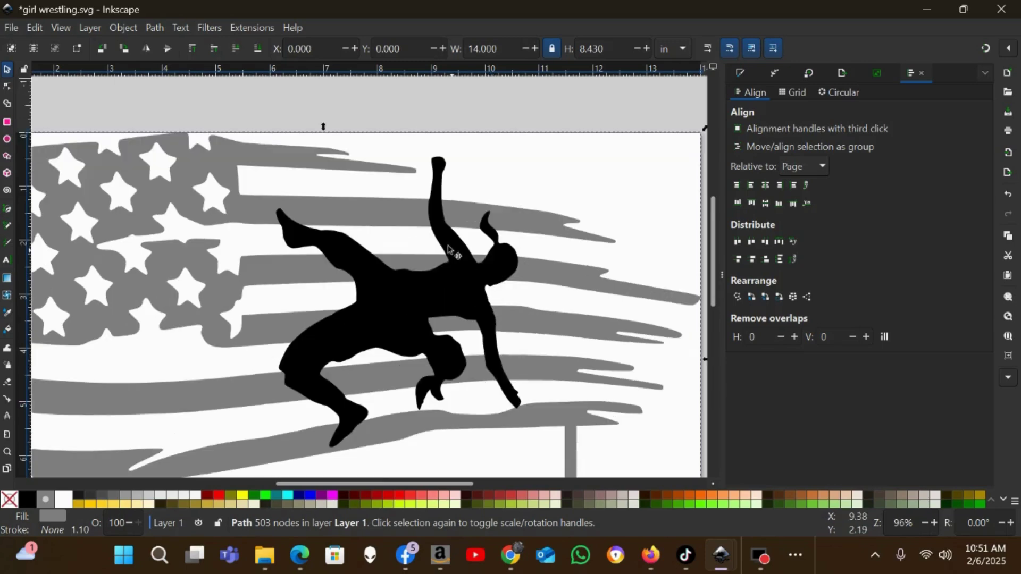
# - Create a linked offset of the wrestler silhouette and fill it red
pyautogui.click(439, 178)
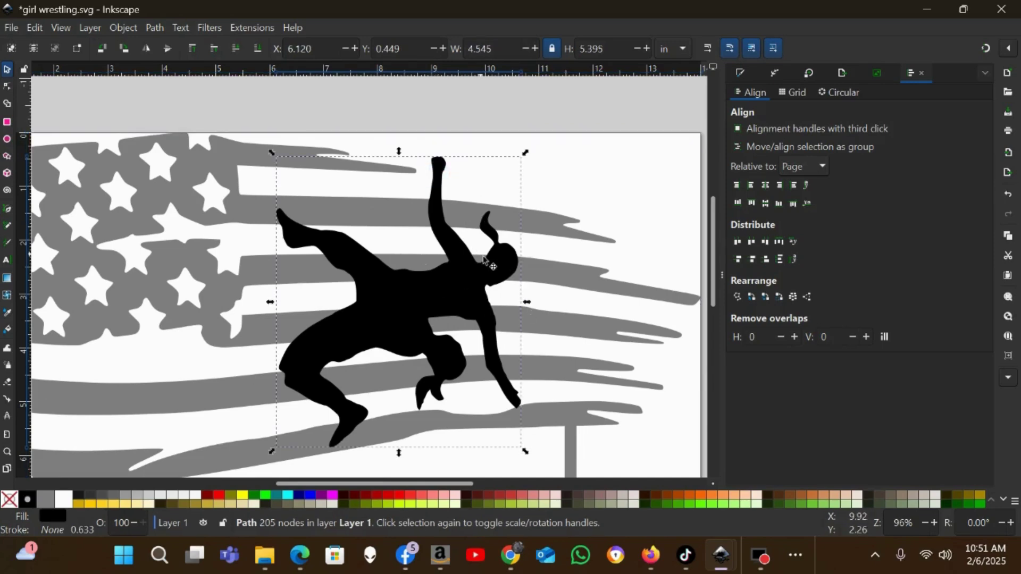
pyautogui.click(155, 29)
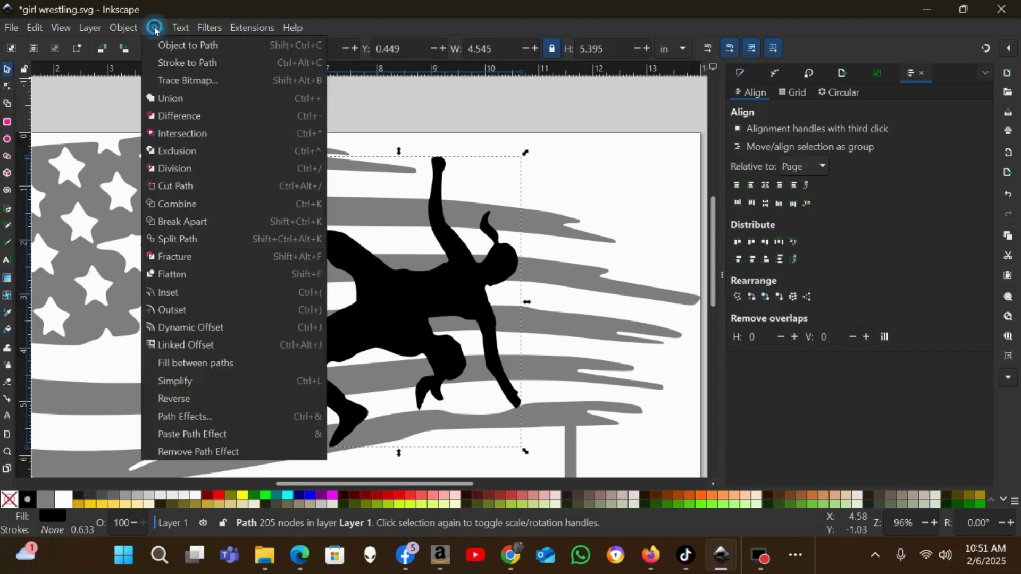
pyautogui.click(175, 344)
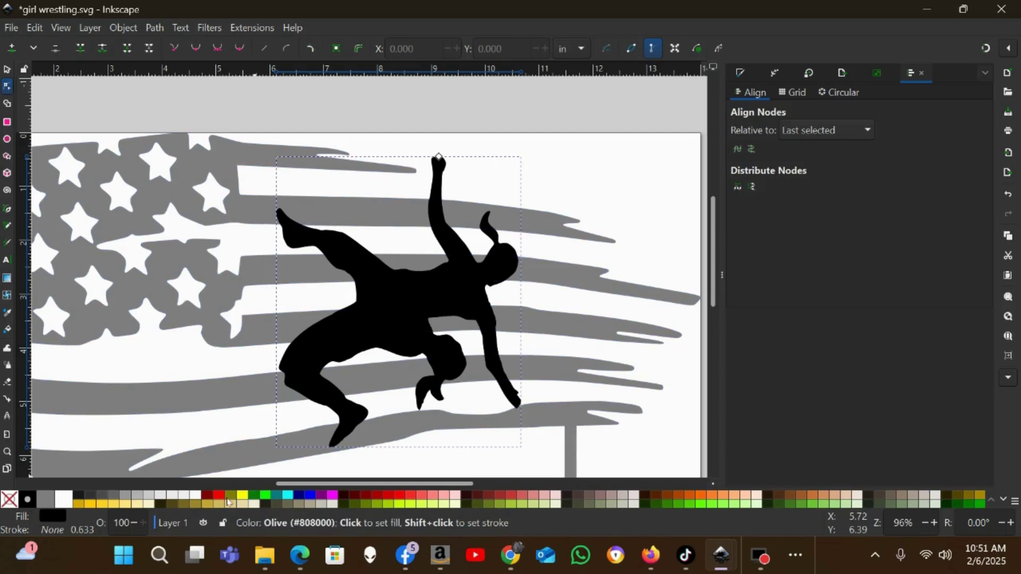
pyautogui.click(221, 497)
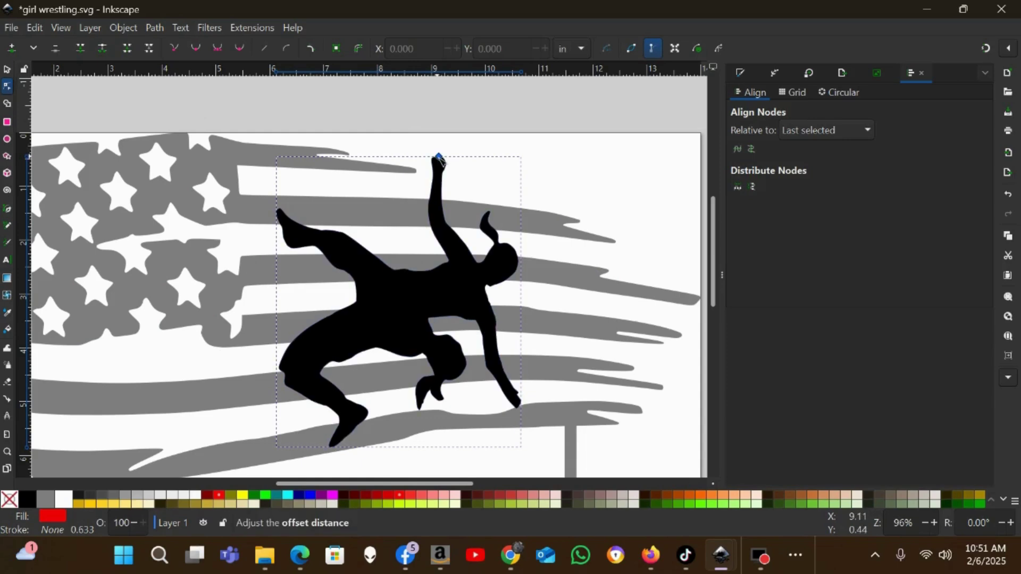
# - Drag the offset knot outward to about 3.26 pt and zoom in on the raised arm
pyautogui.click(439, 158)
pyautogui.moveTo(441, 159); pyautogui.dragTo(439, 150)
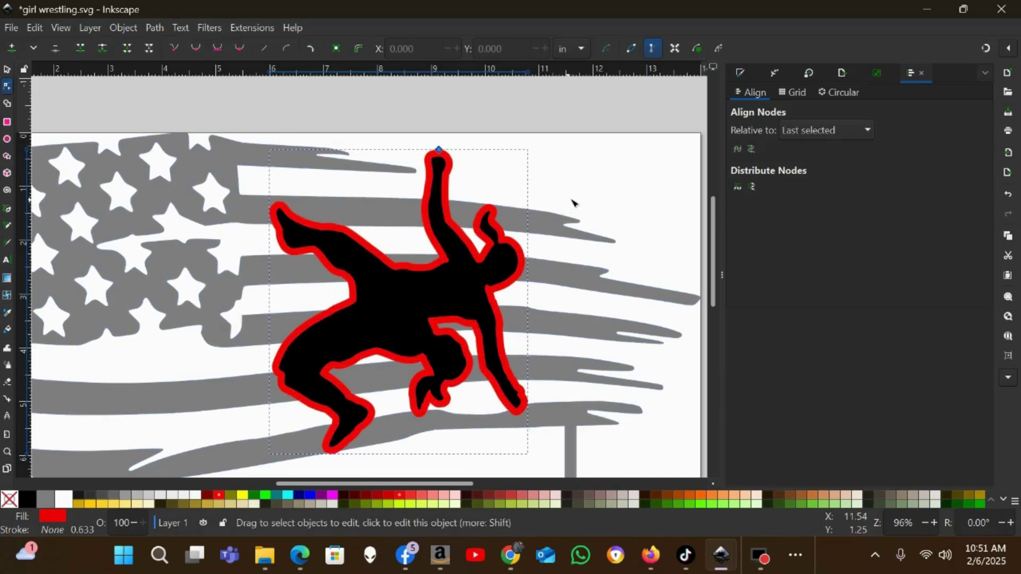
pyautogui.click(7, 69)
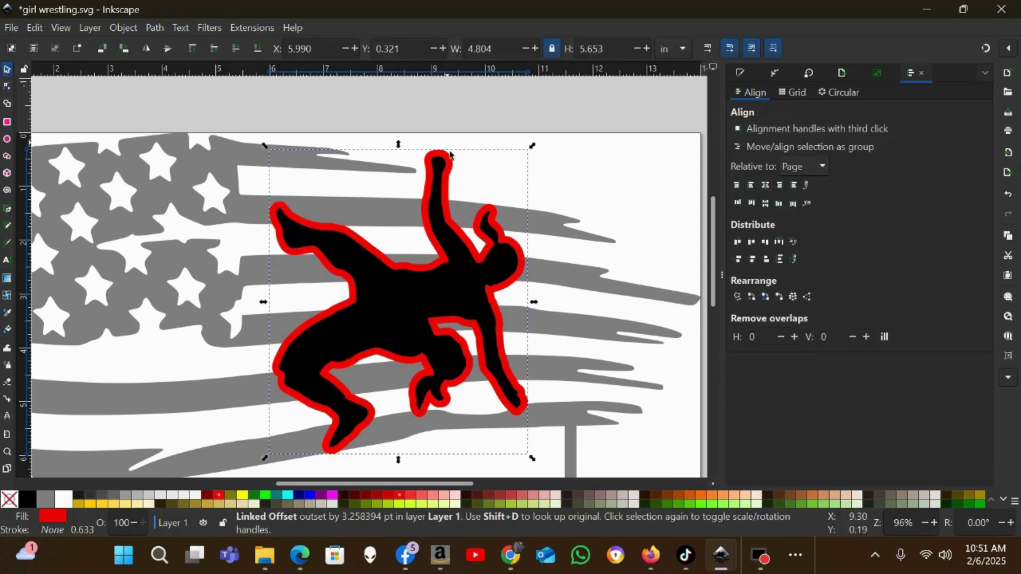
pyautogui.press('+')
pyautogui.press('+')
pyautogui.press('+')
pyautogui.scroll(10, 620, 206)
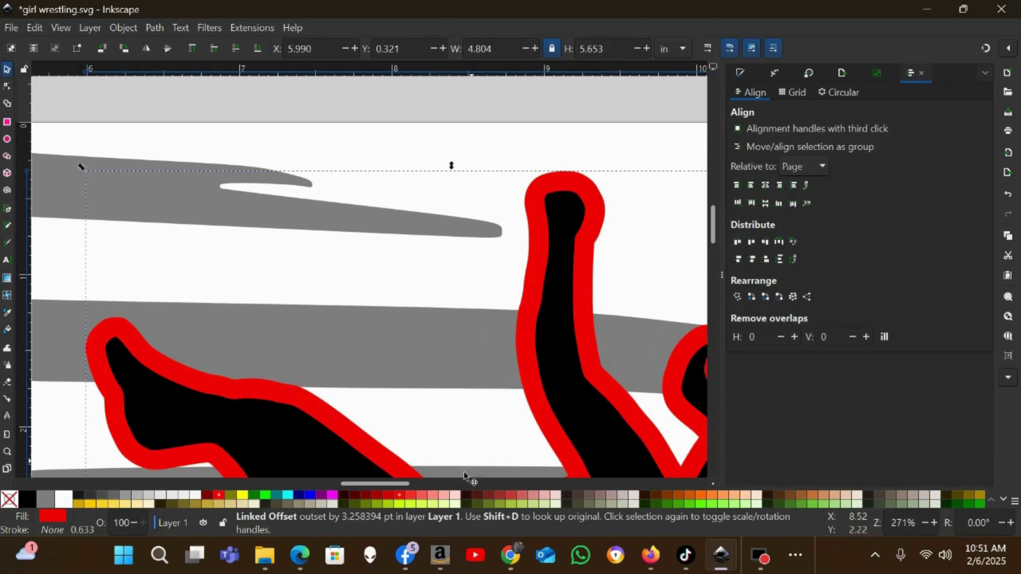
pyautogui.moveTo(373, 487); pyautogui.dragTo(392, 485)
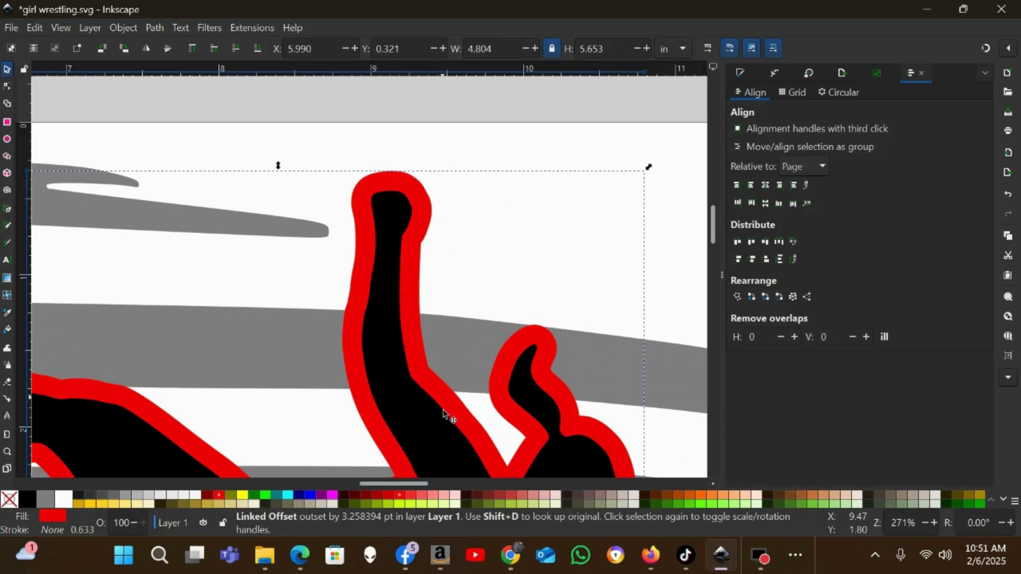
pyautogui.scroll(4, 463, 163)
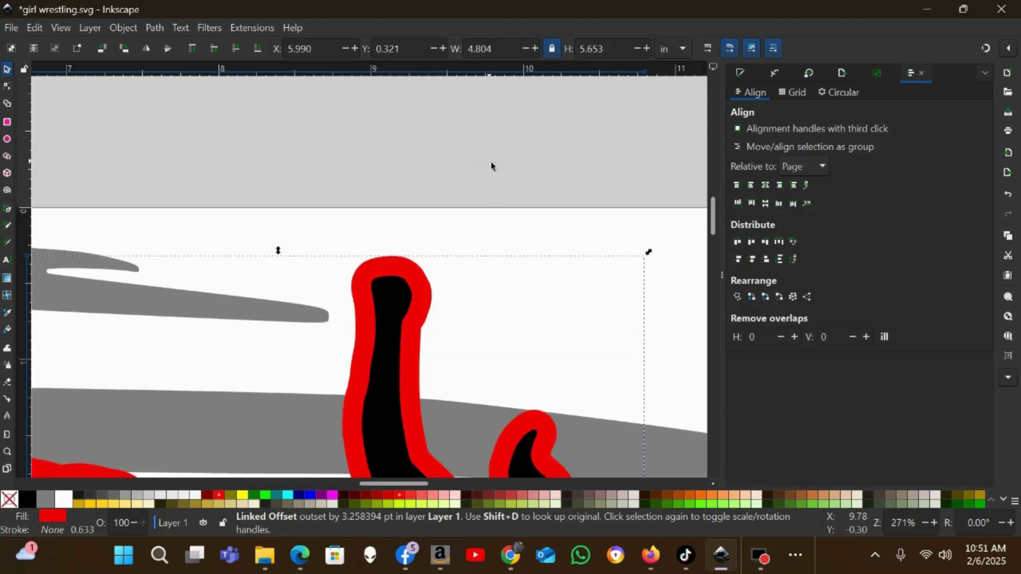
# - Draw a small Ctrl-constrained circle above the wrestler's hand
pyautogui.click(10, 140)
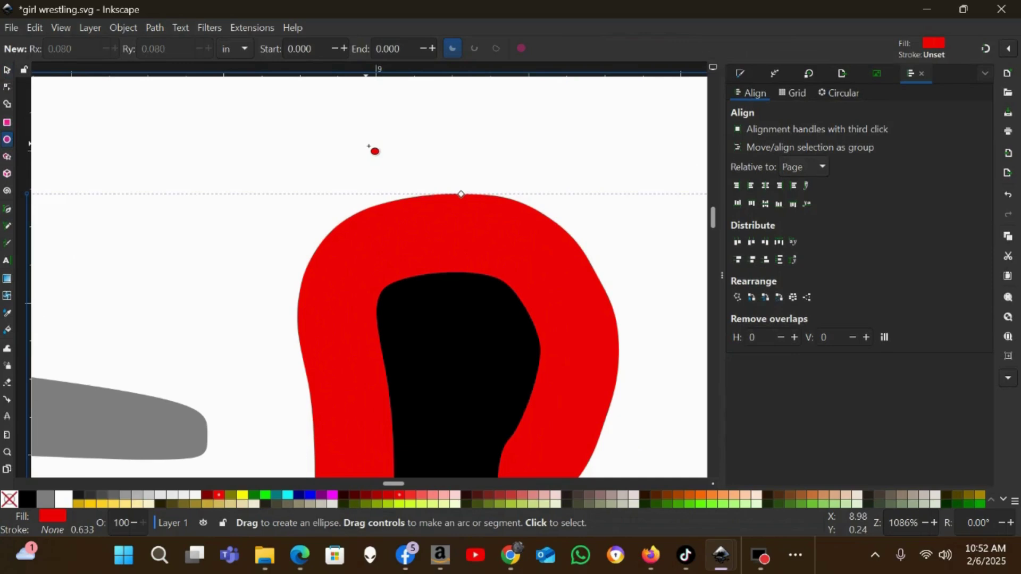
pyautogui.press('ctrl')
pyautogui.press('Escape')
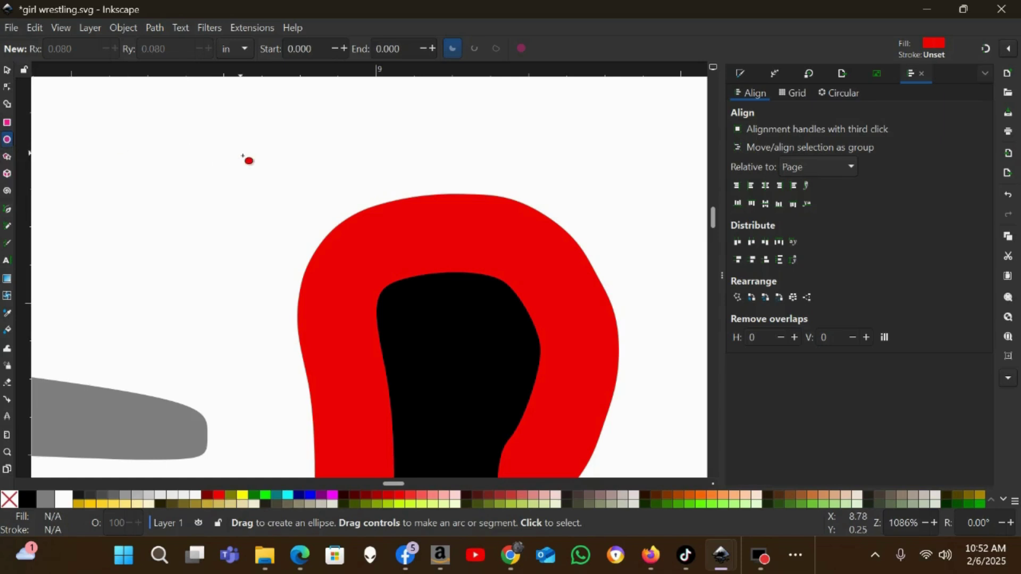
pyautogui.press('ctrl')
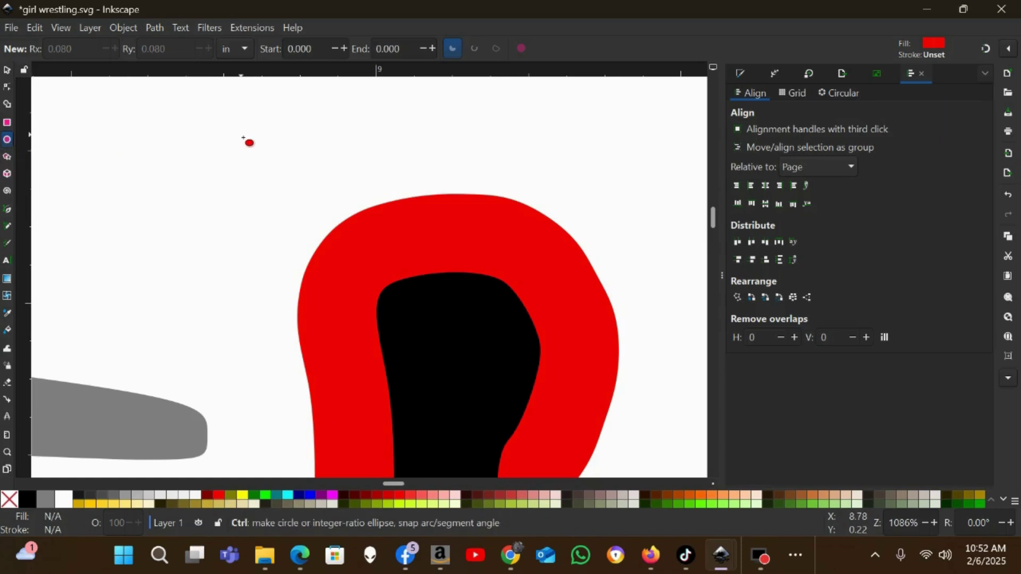
pyautogui.moveTo(243, 137); pyautogui.dragTo(282, 176)
# - Size the circle to 0.200 in, color it magenta, and place it over the red outline's tip
pyautogui.click(7, 70)
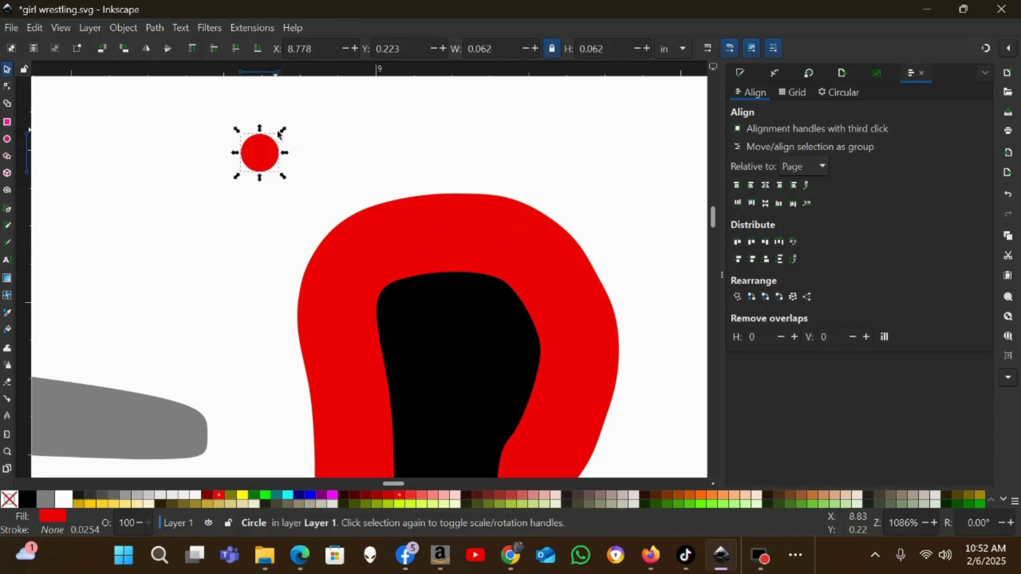
pyautogui.moveTo(281, 132); pyautogui.dragTo(454, 75)
pyautogui.click(514, 50)
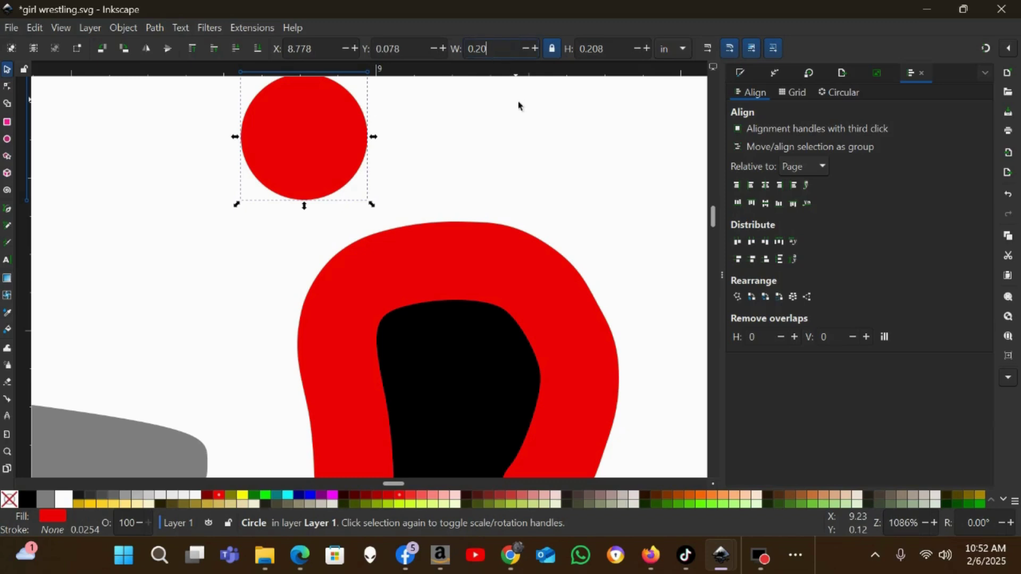
pyautogui.press('Return')
pyautogui.moveTo(310, 142); pyautogui.dragTo(447, 246)
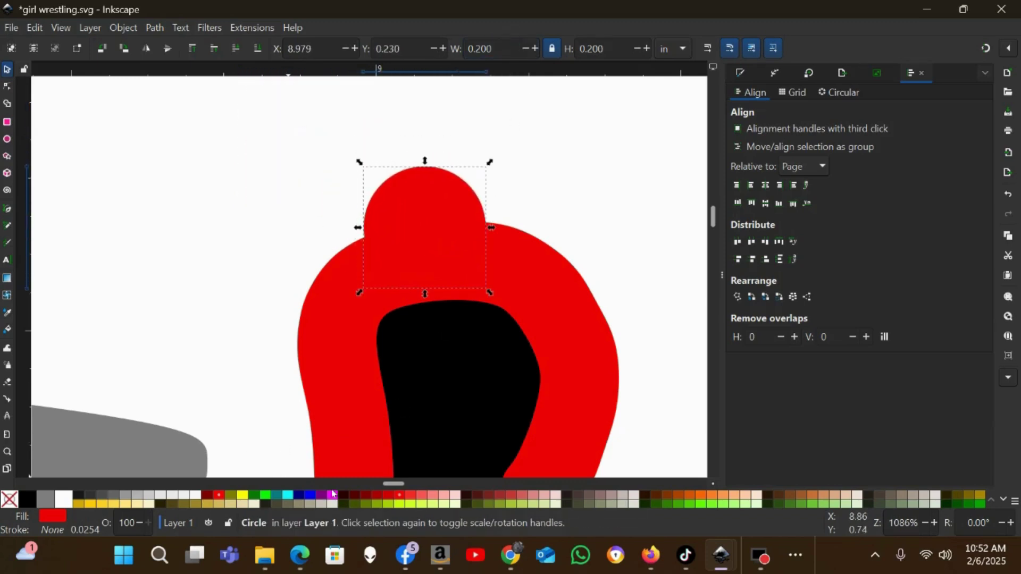
pyautogui.click(332, 496)
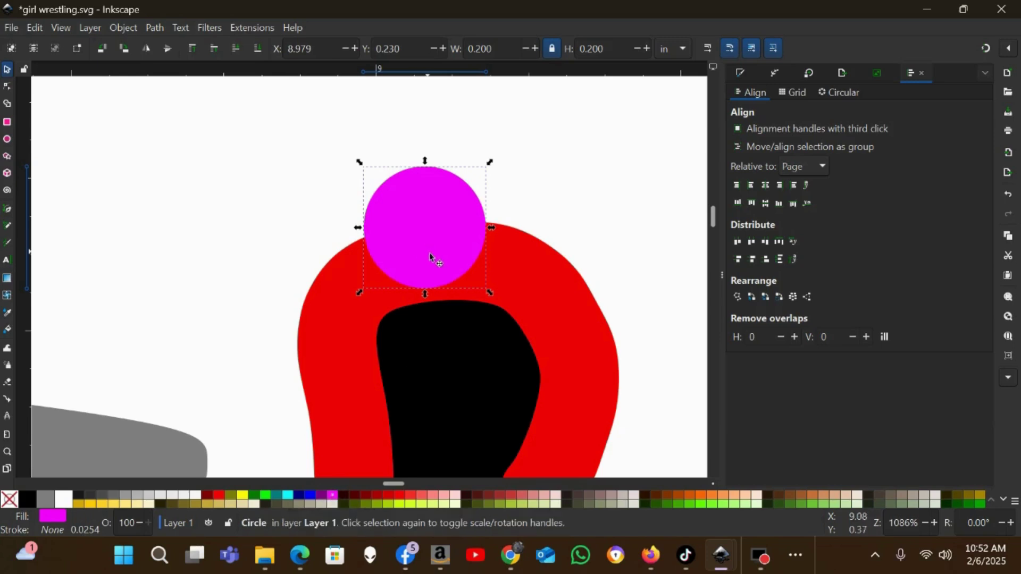
pyautogui.moveTo(434, 257); pyautogui.dragTo(448, 267)
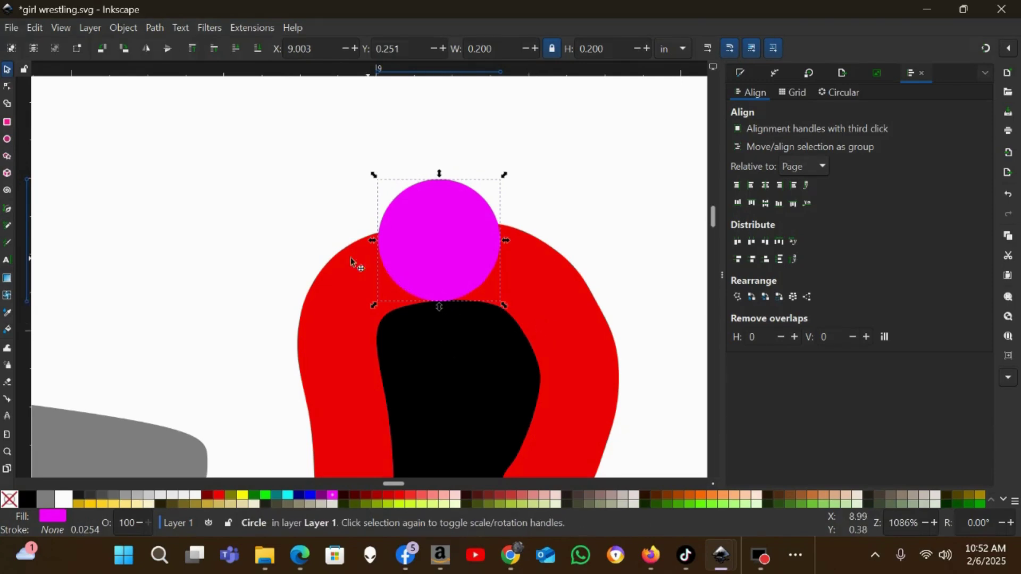
# - With the Node tool, drag the red offset's knot up to the circle's top
pyautogui.click(7, 86)
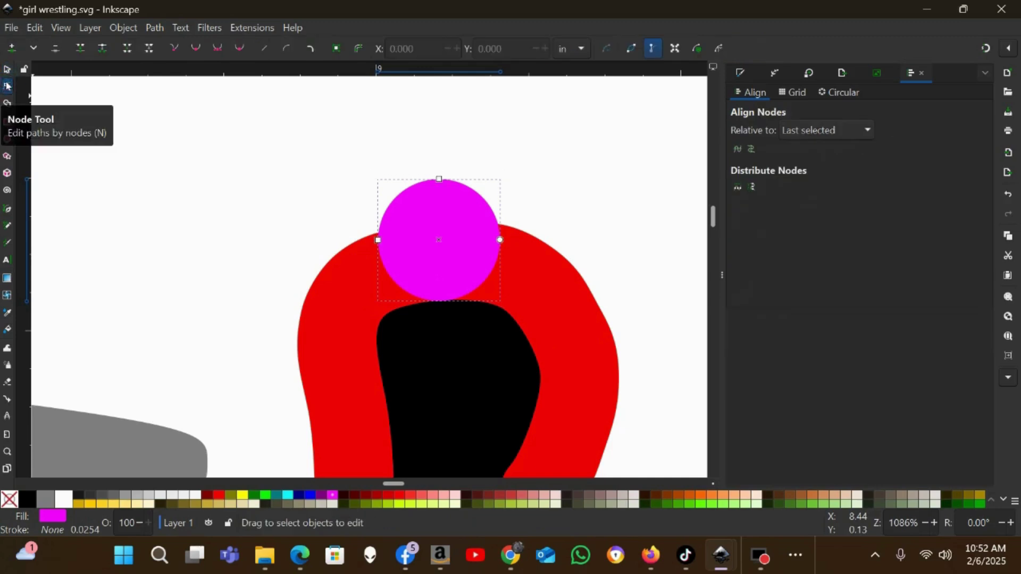
pyautogui.click(349, 298)
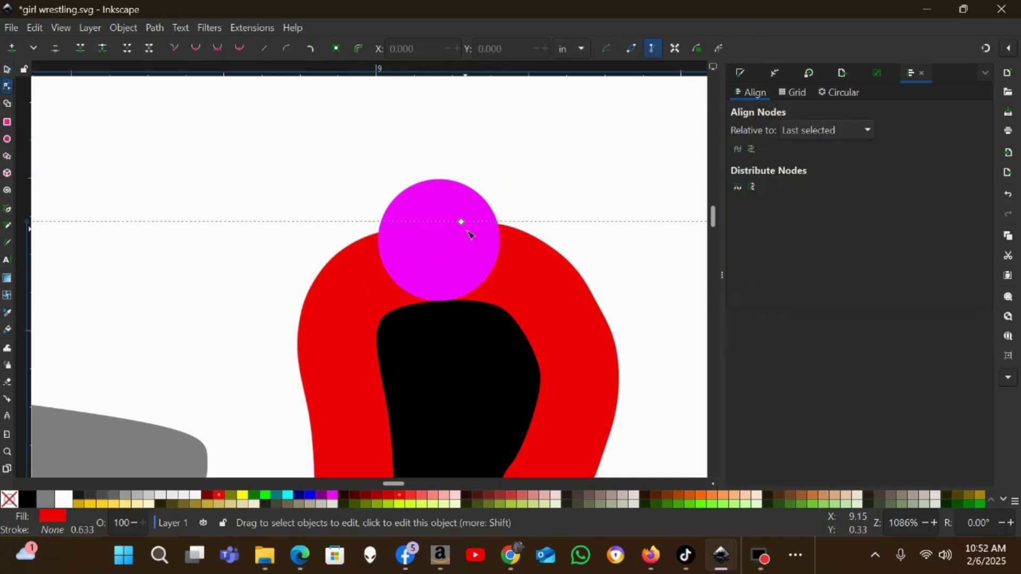
pyautogui.moveTo(466, 224); pyautogui.dragTo(464, 183)
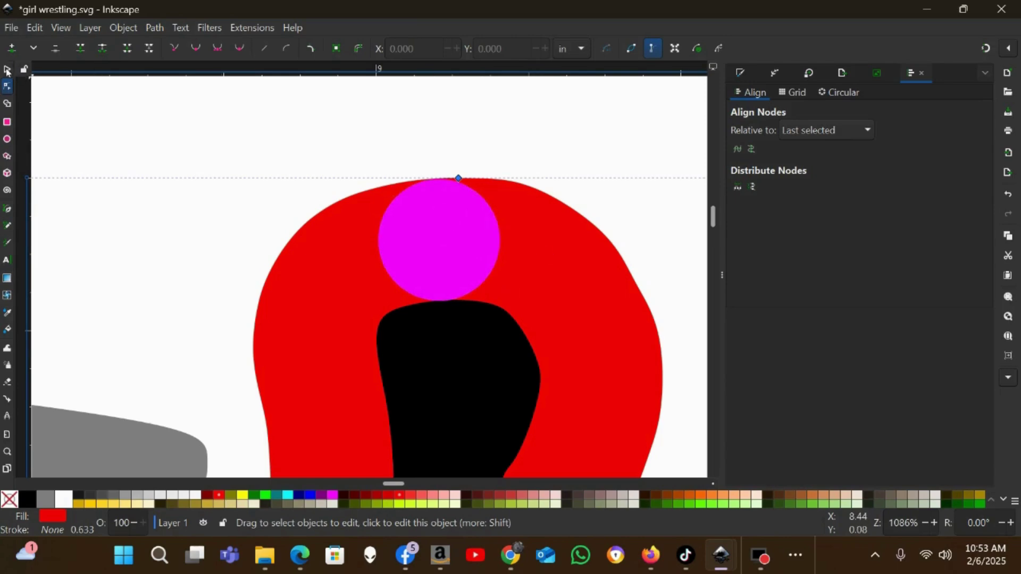
# - Move the magenta circle down to X 9.453, Y 5.816 in, just above the NAME plate
pyautogui.press('s')
pyautogui.scroll(-4, 402, 199)
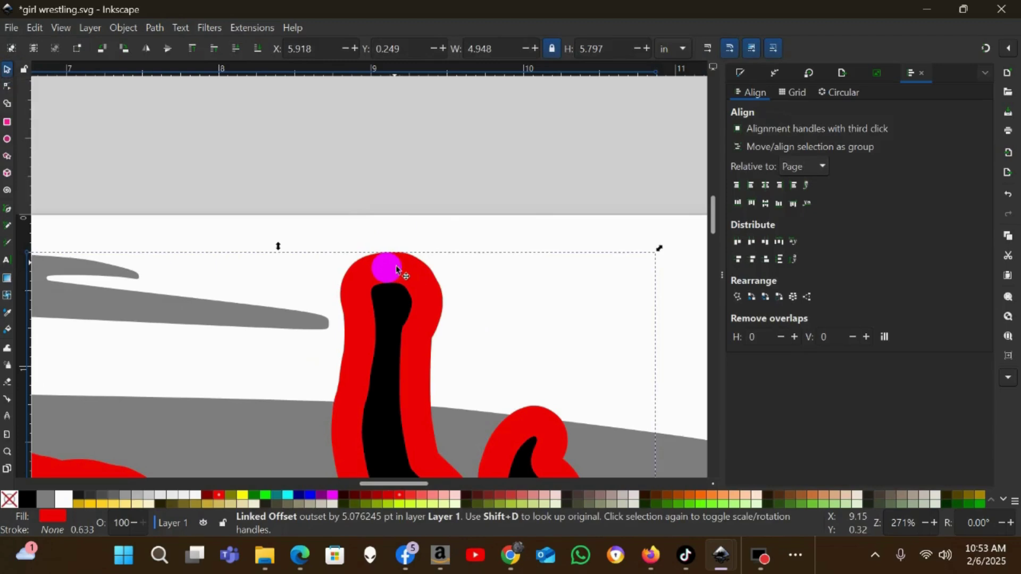
pyautogui.moveTo(399, 277); pyautogui.dragTo(465, 440)
pyautogui.scroll(-5, 464, 430)
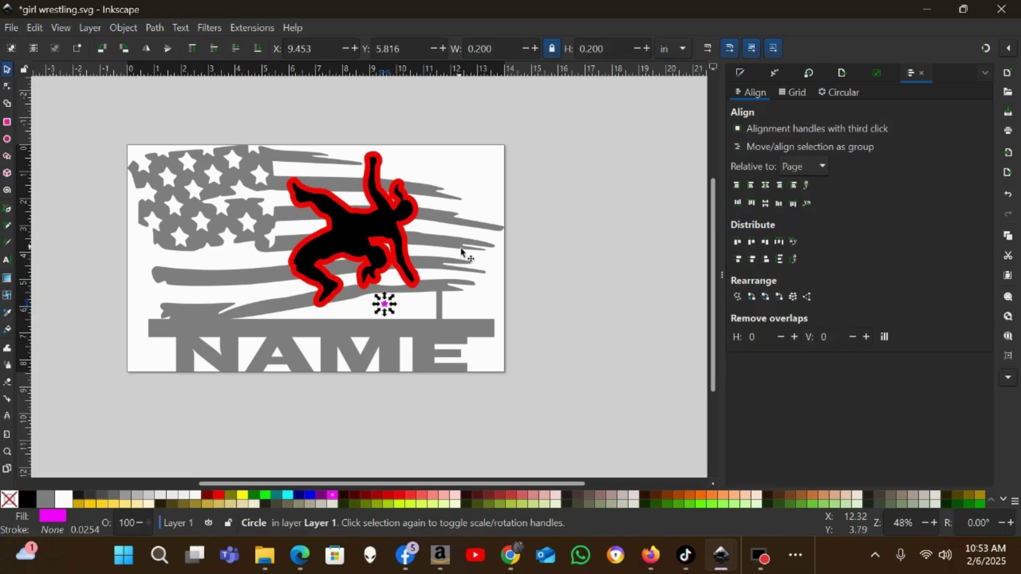
# - Move the magenta circle up beside the wrestler's raised arm
pyautogui.press('+')
pyautogui.press('+')
pyautogui.press('+')
pyautogui.press('+')
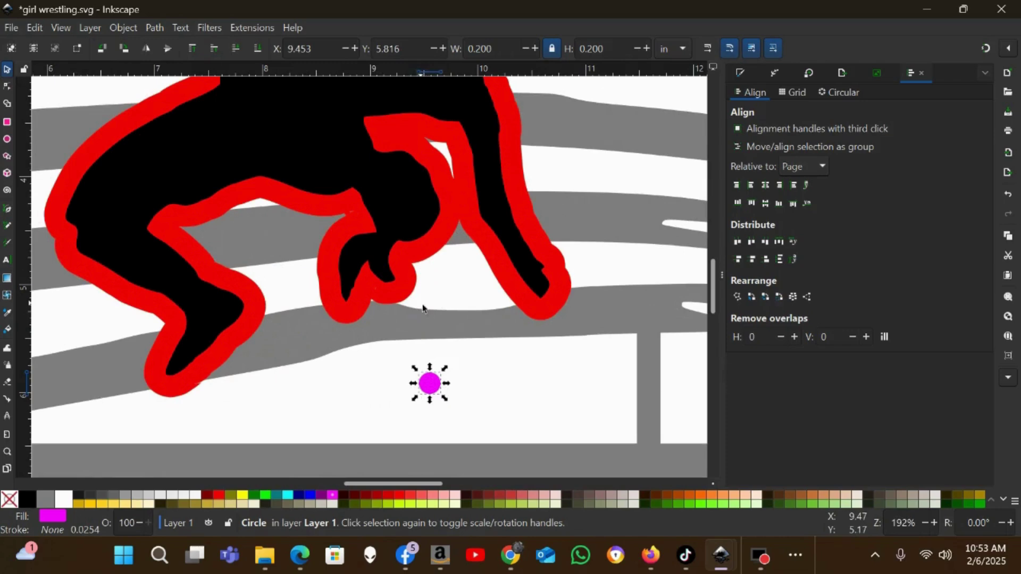
pyautogui.scroll(-2, 423, 308)
pyautogui.scroll(2, 423, 308)
pyautogui.press('-')
pyautogui.press('-')
pyautogui.press('-')
pyautogui.scroll(4, 455, 289)
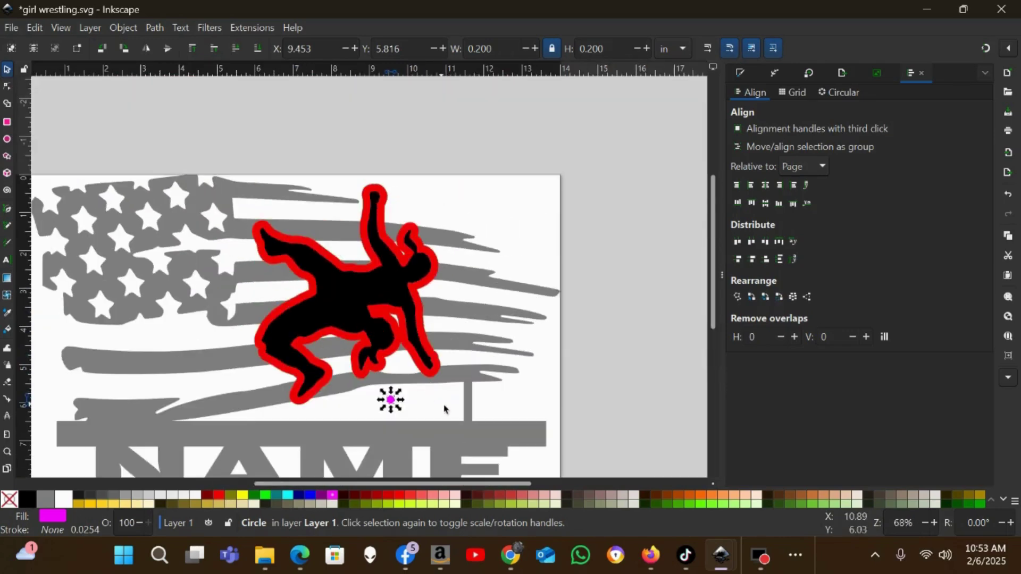
pyautogui.press('+')
pyautogui.press('+')
pyautogui.press('+')
pyautogui.press('+')
pyautogui.scroll(-10, 471, 362)
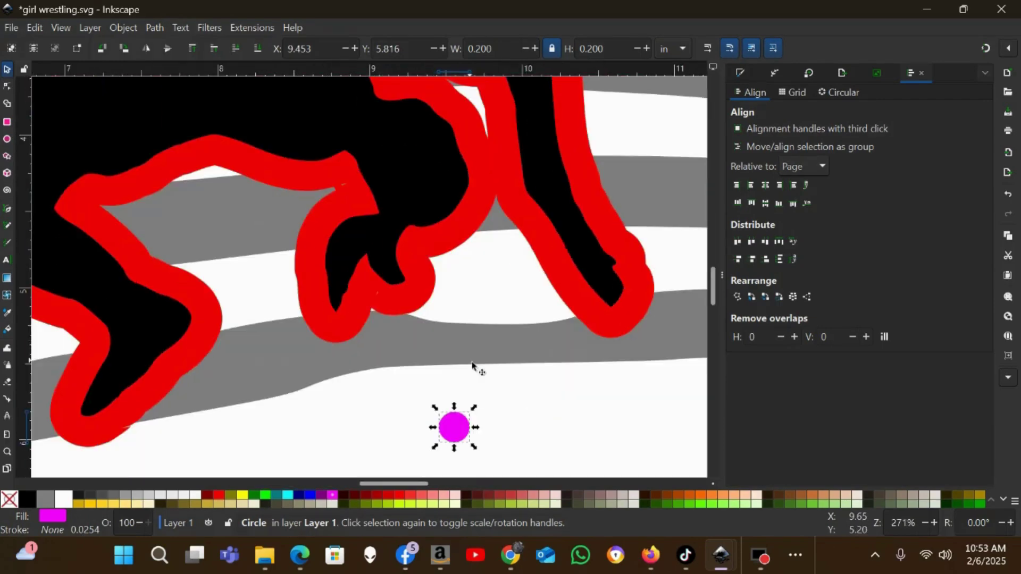
pyautogui.click(463, 424)
pyautogui.moveTo(462, 424); pyautogui.dragTo(324, 351)
# - Shrink the magenta circle to half size and fit it in the gap between stripe and outline
pyautogui.press('+')
pyautogui.press('+')
pyautogui.press('+')
pyautogui.click(174, 260)
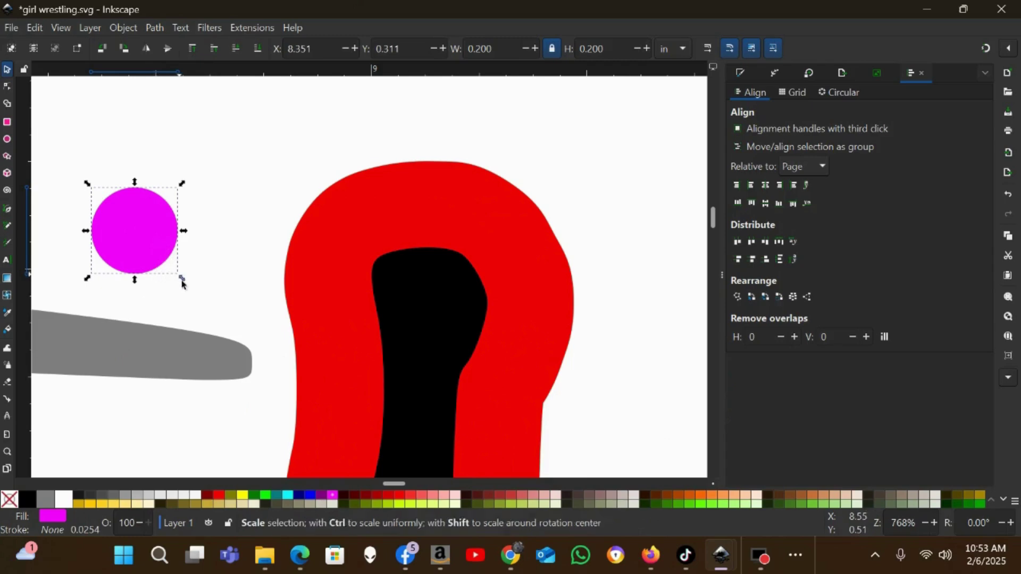
pyautogui.moveTo(182, 282); pyautogui.dragTo(301, 310)
pyautogui.moveTo(282, 354)
pyautogui.mouseDown()
pyautogui.moveTo(278, 367)
pyautogui.moveTo(298, 348)
pyautogui.moveTo(276, 309)
pyautogui.moveTo(283, 364)
pyautogui.mouseUp()
pyautogui.press('-')
pyautogui.press('-')
pyautogui.press('-')
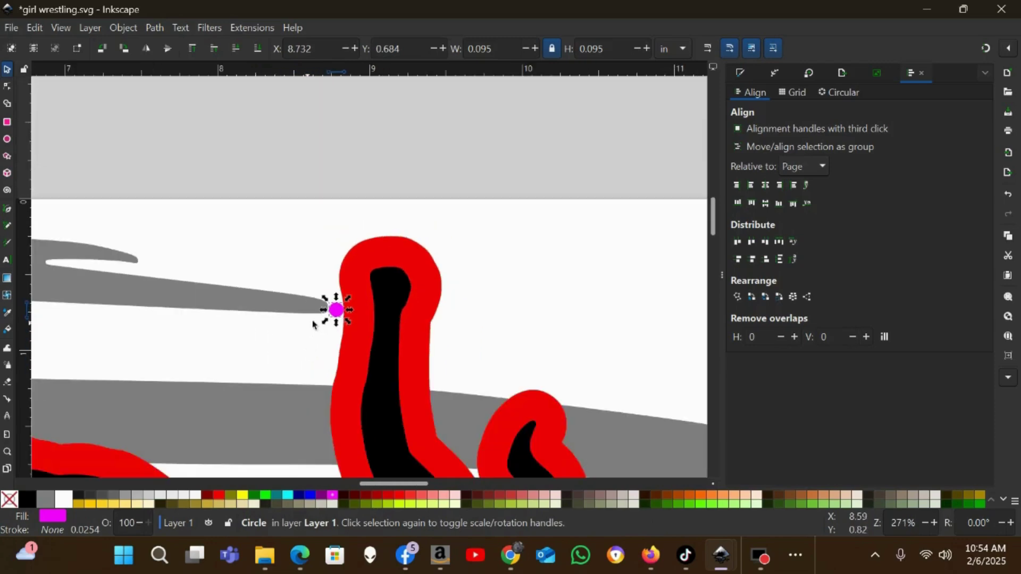
pyautogui.moveTo(340, 313); pyautogui.dragTo(474, 358)
# - Delete the magenta test circle
pyautogui.press('Delete')
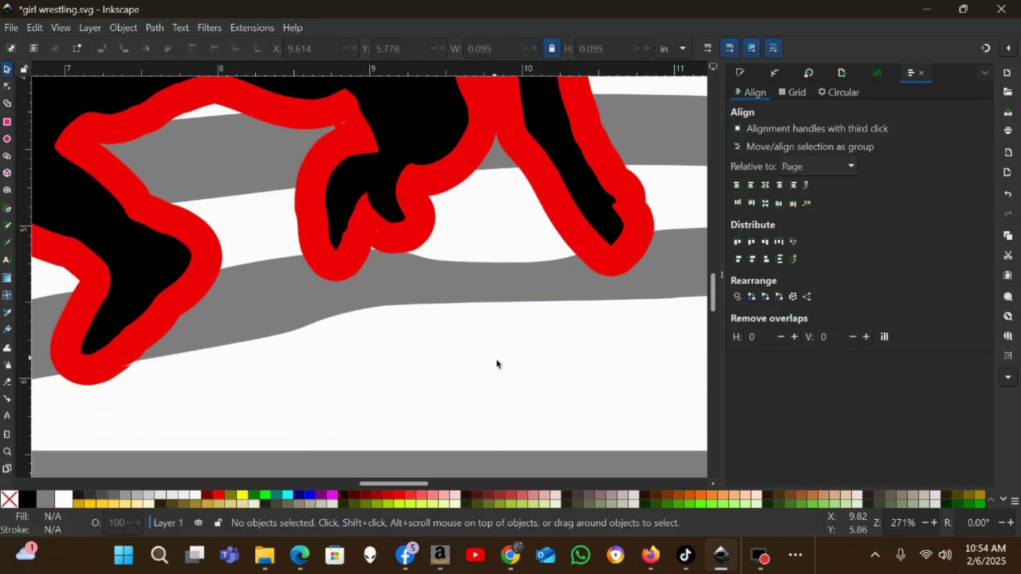
pyautogui.scroll(-4, 496, 364)
pyautogui.scroll(3, 413, 338)
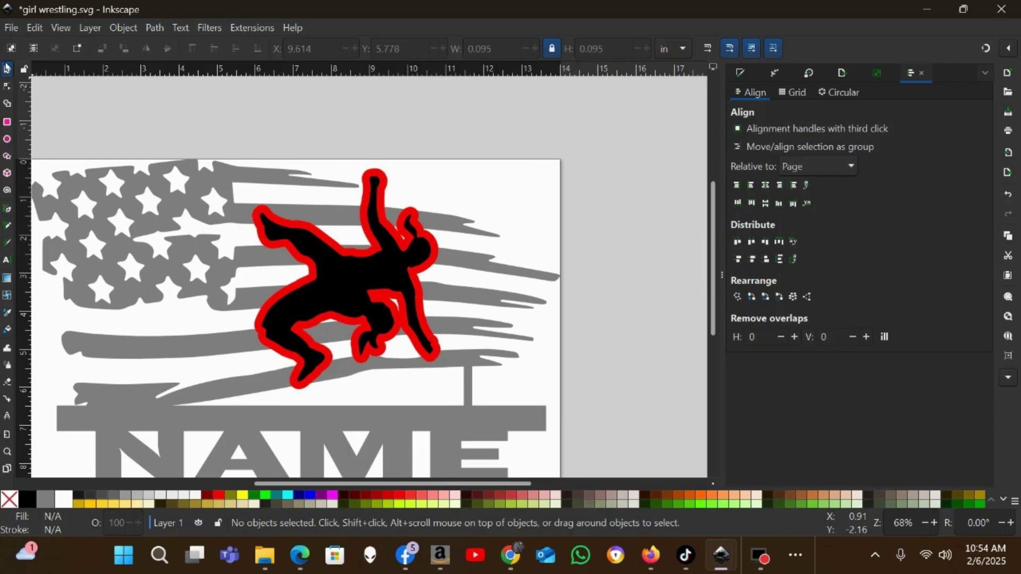
# - Convert the red linked outline around the wrestlers into an ordinary path
pyautogui.click(386, 180)
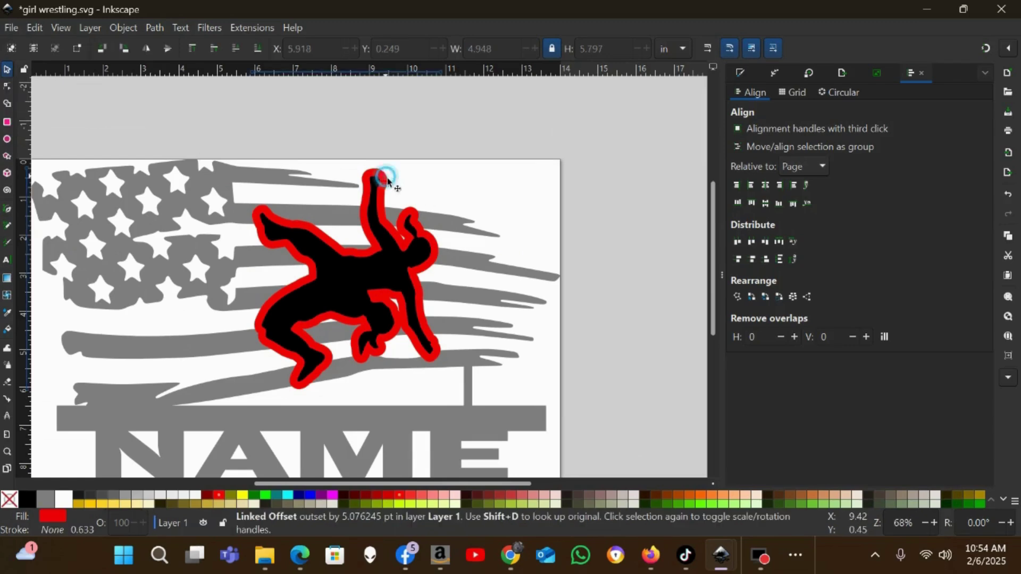
pyautogui.click(156, 28)
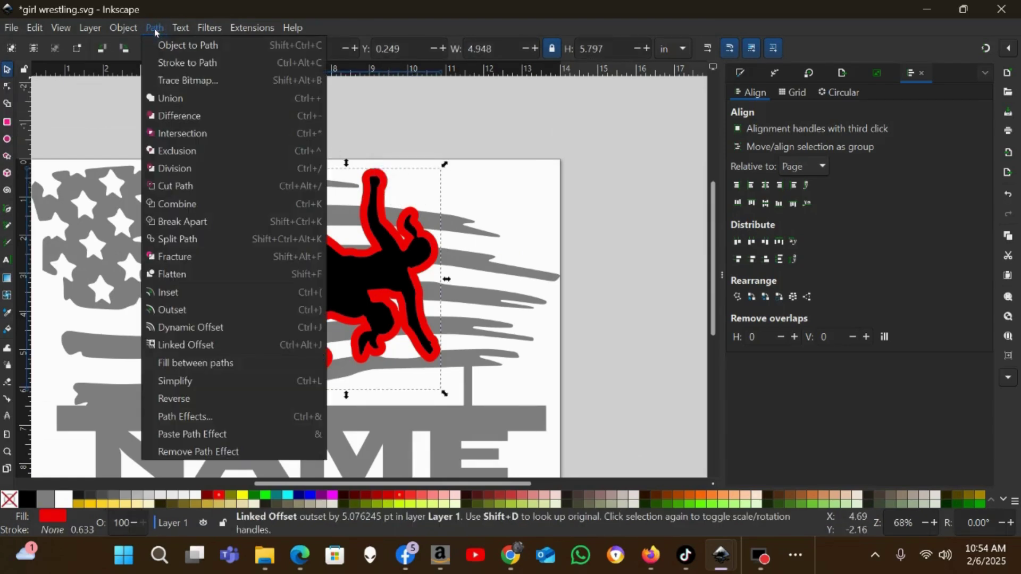
pyautogui.click(168, 44)
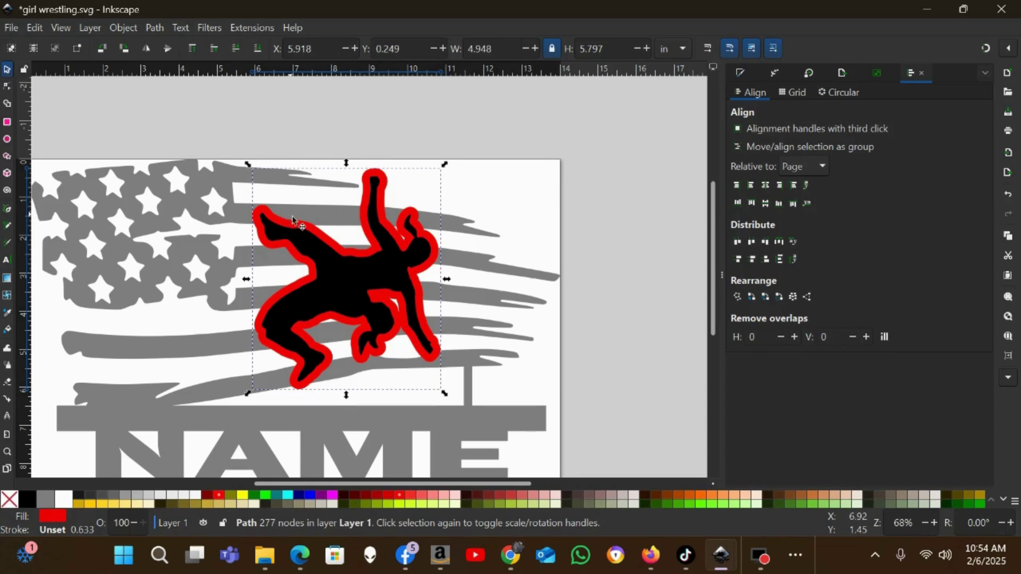
# - Union the outline with the grey flag into a single 680-node path
pyautogui.press('shift')
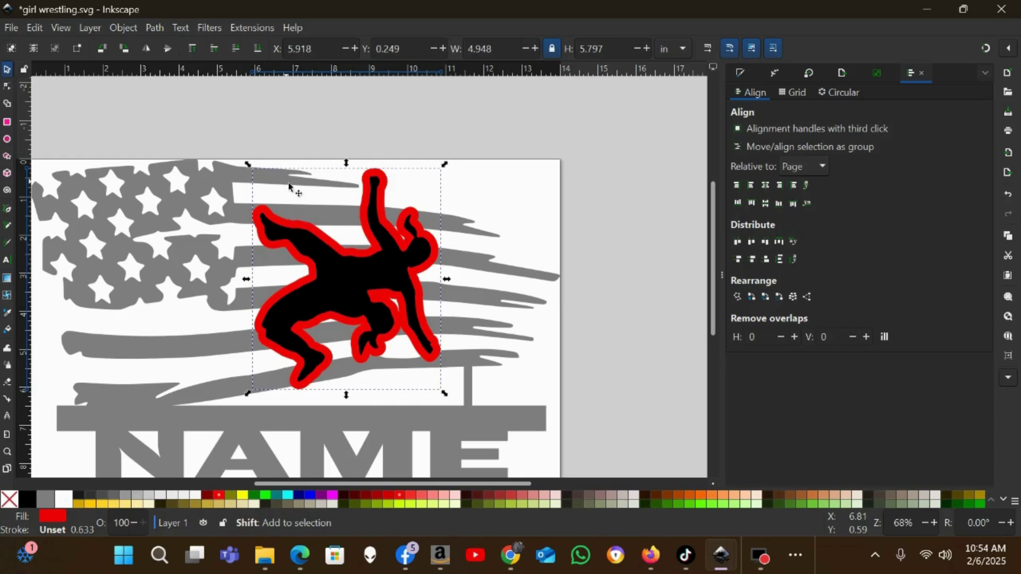
pyautogui.keyDown('shift'); pyautogui.click(289, 185); pyautogui.keyUp('shift')
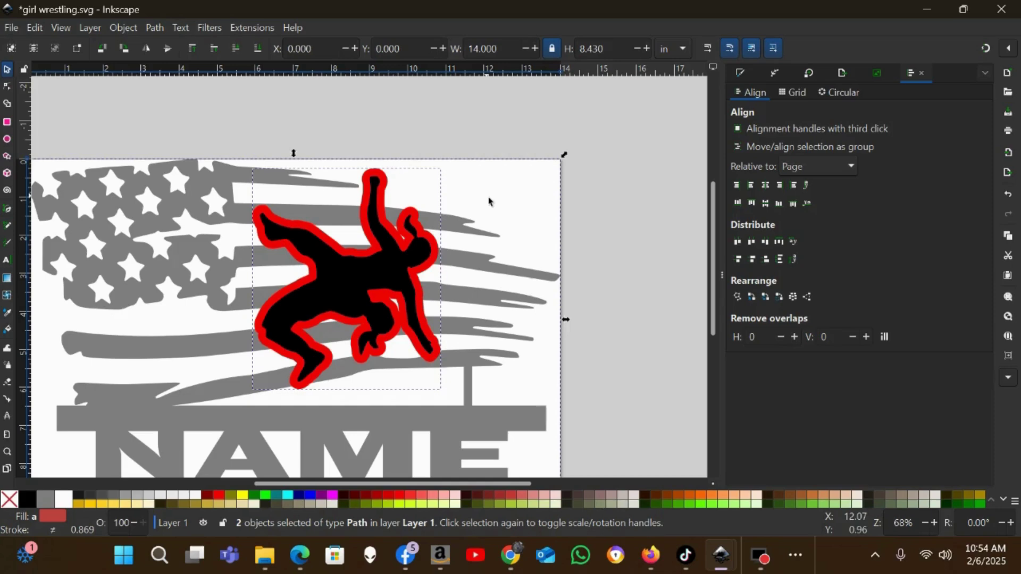
pyautogui.click(155, 28)
pyautogui.click(175, 93)
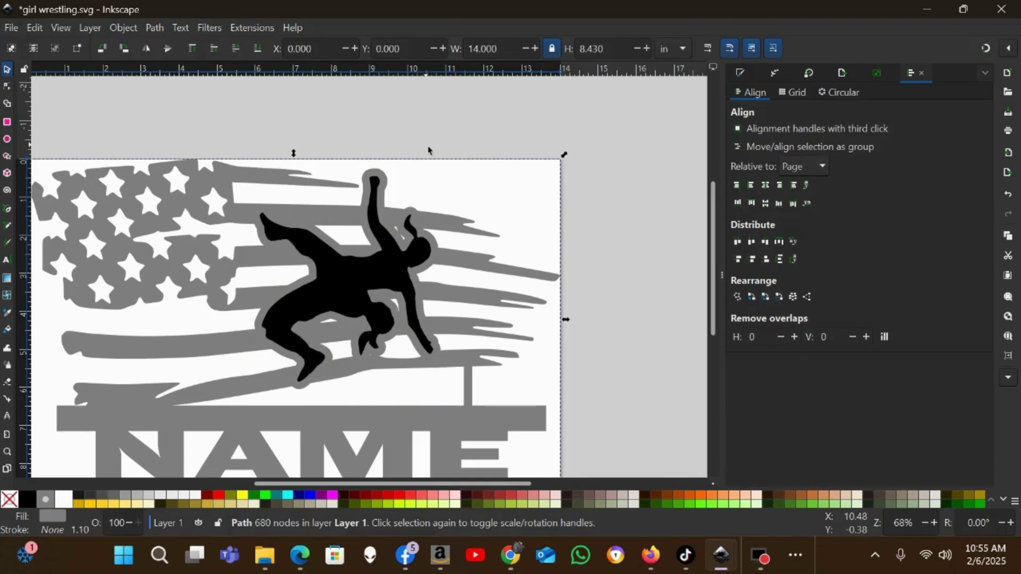
pyautogui.click(6, 87)
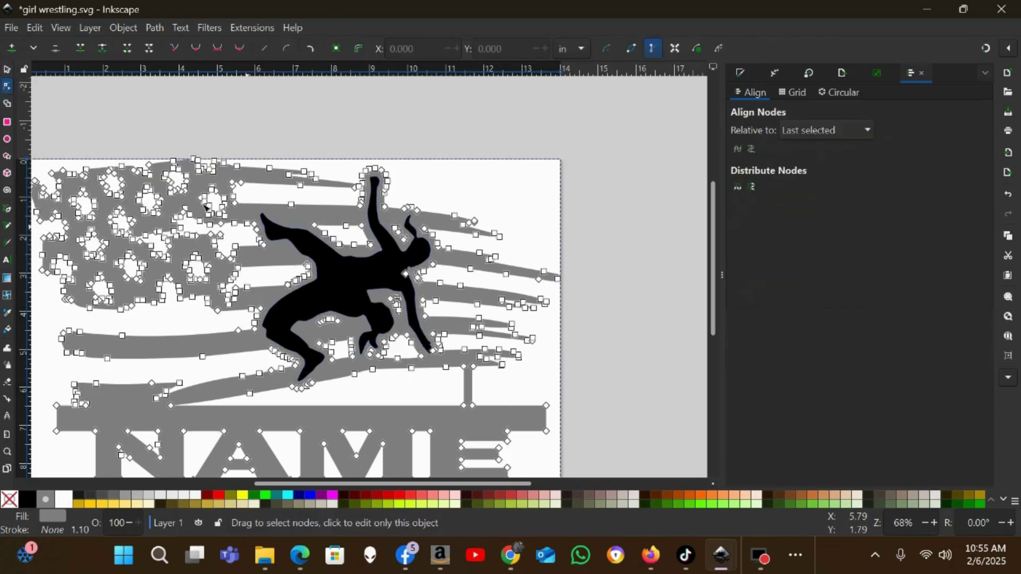
# - Subtract the black wrestler from the grey flag with Path > Difference, leaving an 878-node knockout
pyautogui.press('s')
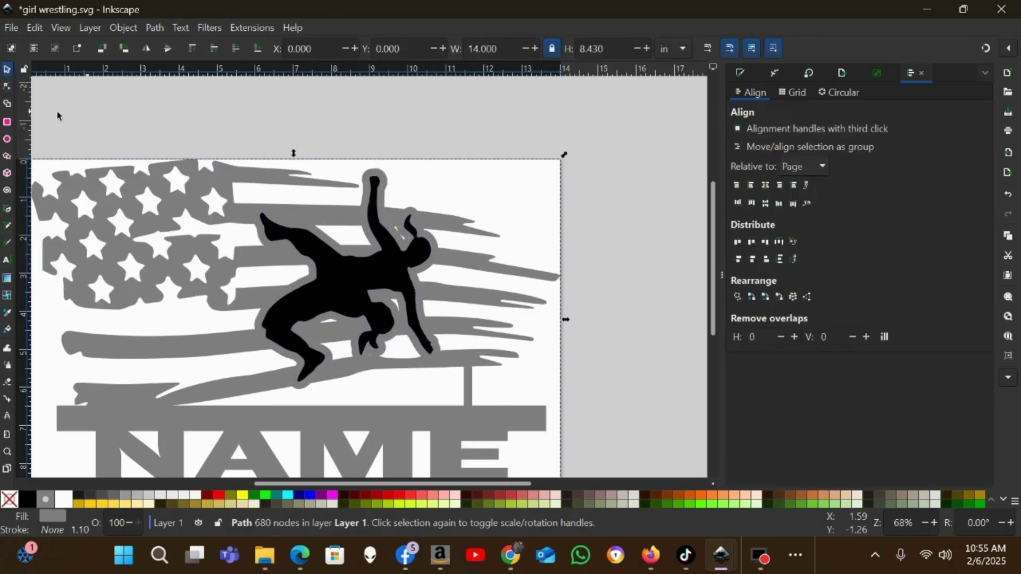
pyautogui.press('-')
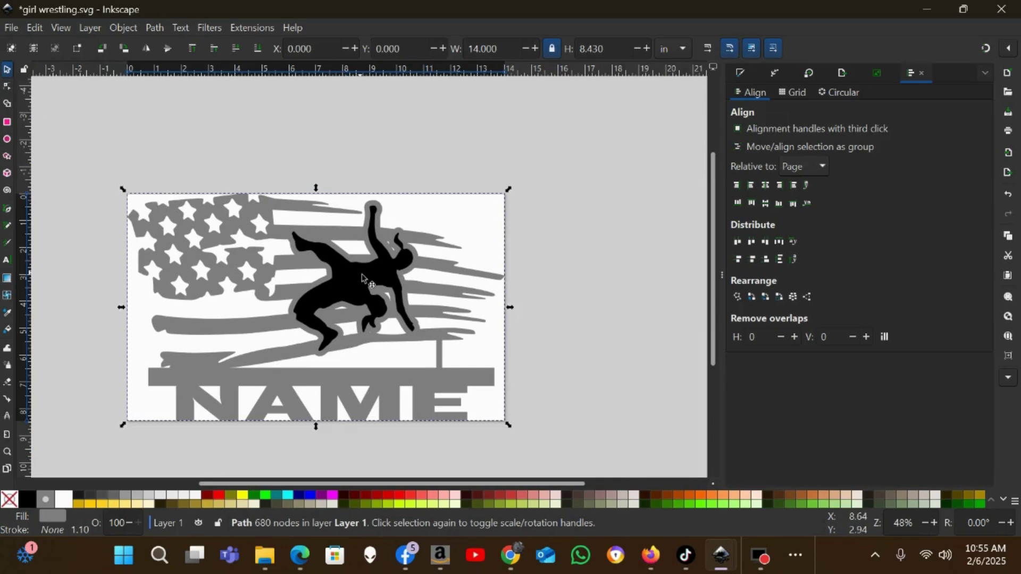
pyautogui.click(388, 282)
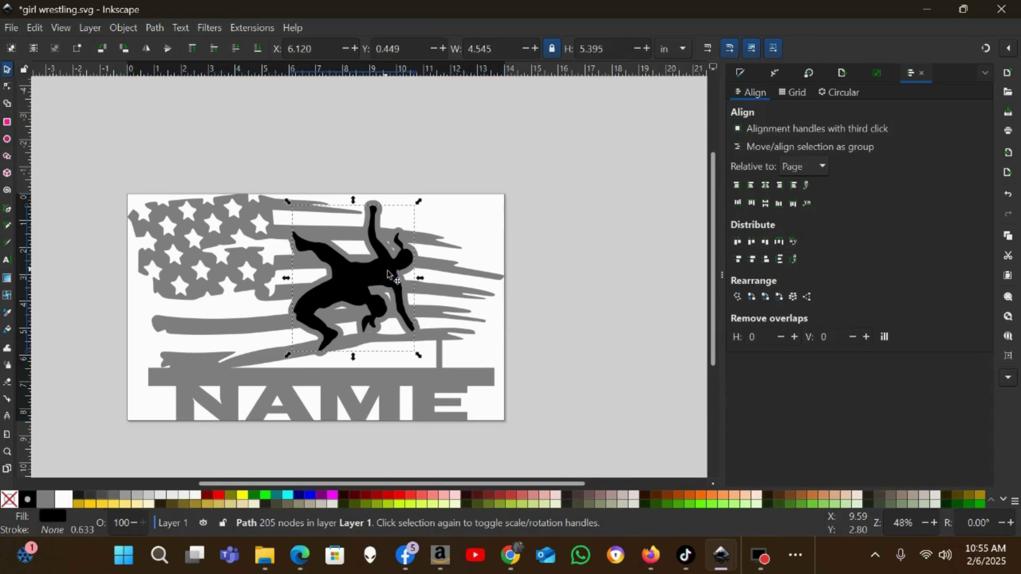
pyautogui.keyDown('shift'); pyautogui.click(260, 213); pyautogui.keyUp('shift')
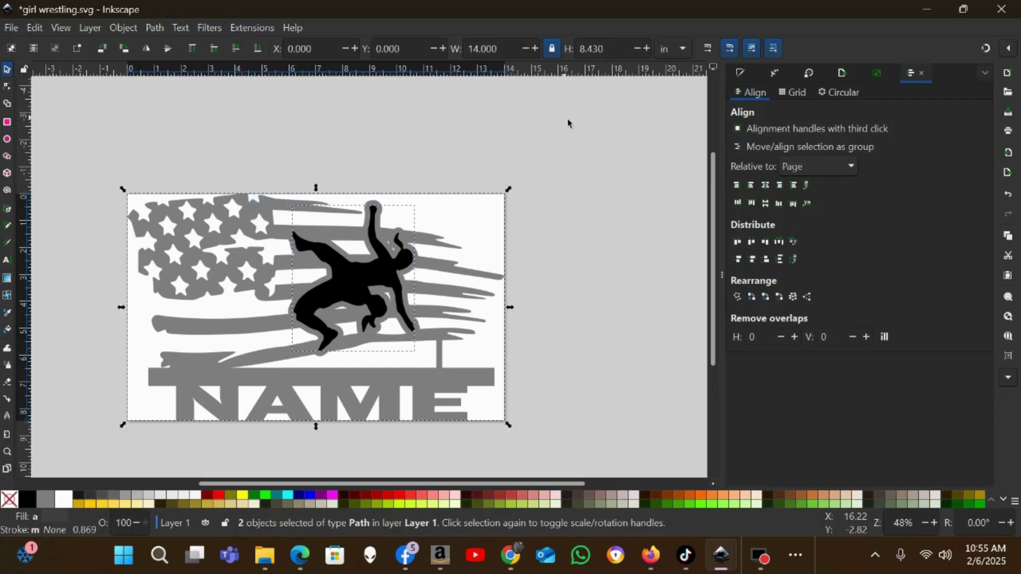
pyautogui.moveTo(574, 122); pyautogui.dragTo(86, 461)
pyautogui.click(156, 28)
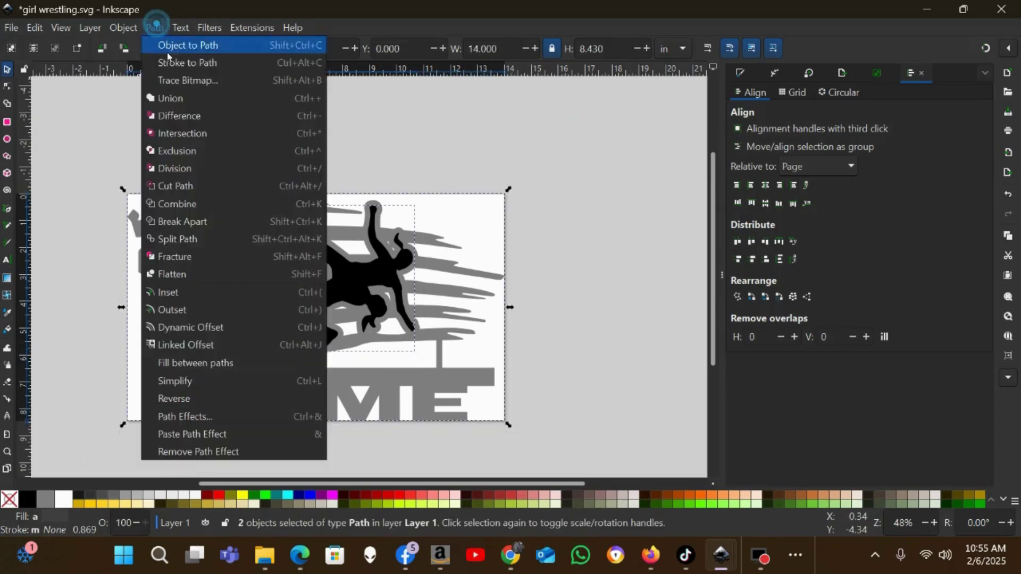
pyautogui.click(182, 118)
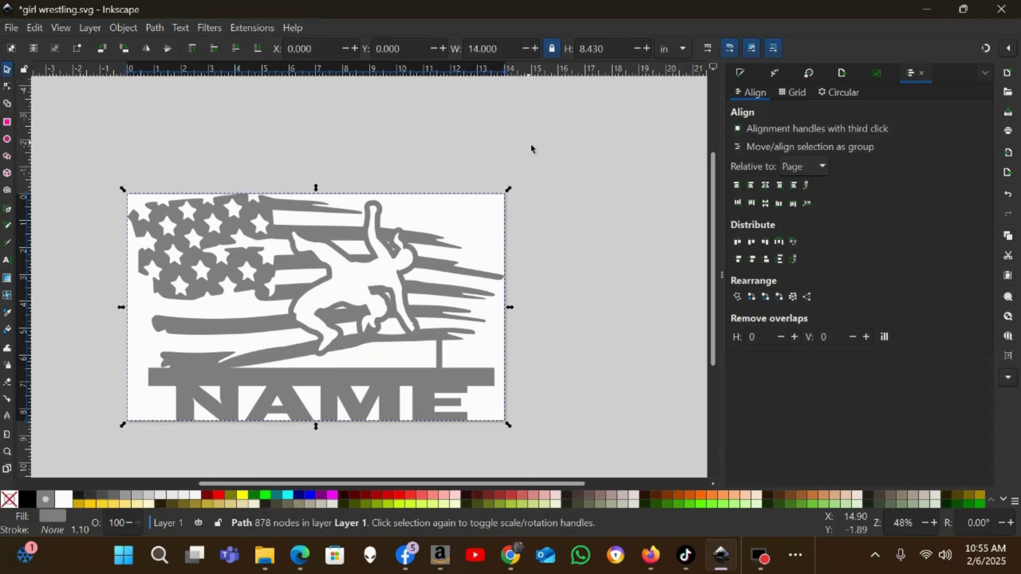
# - Delete the nodes of the small inner loop so that hole fills solid
pyautogui.scroll(-3, 597, 310)
pyautogui.keyDown('ctrl'); pyautogui.scroll(6, 543, 320); pyautogui.keyUp('ctrl')
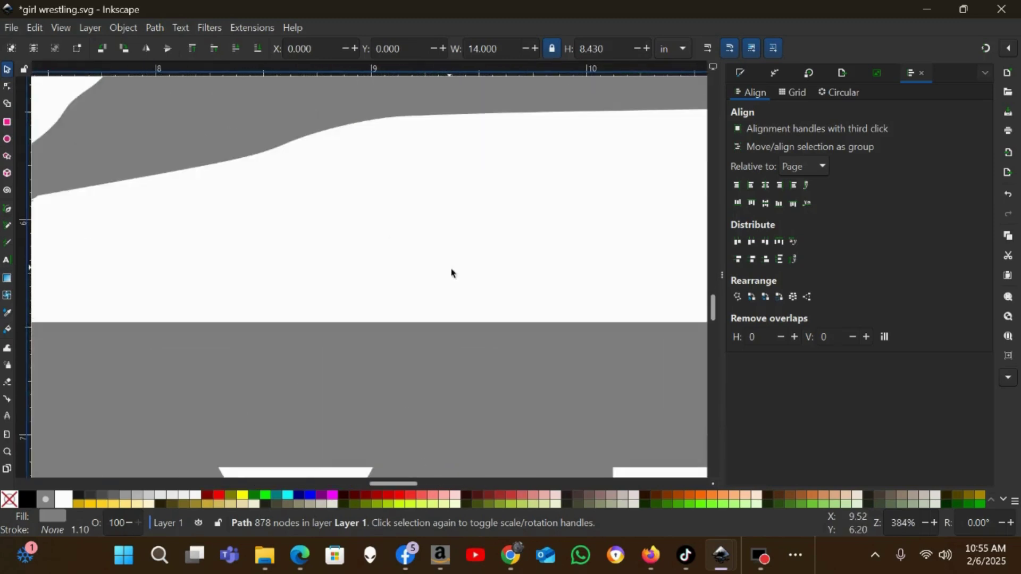
pyautogui.scroll(3, 383, 247)
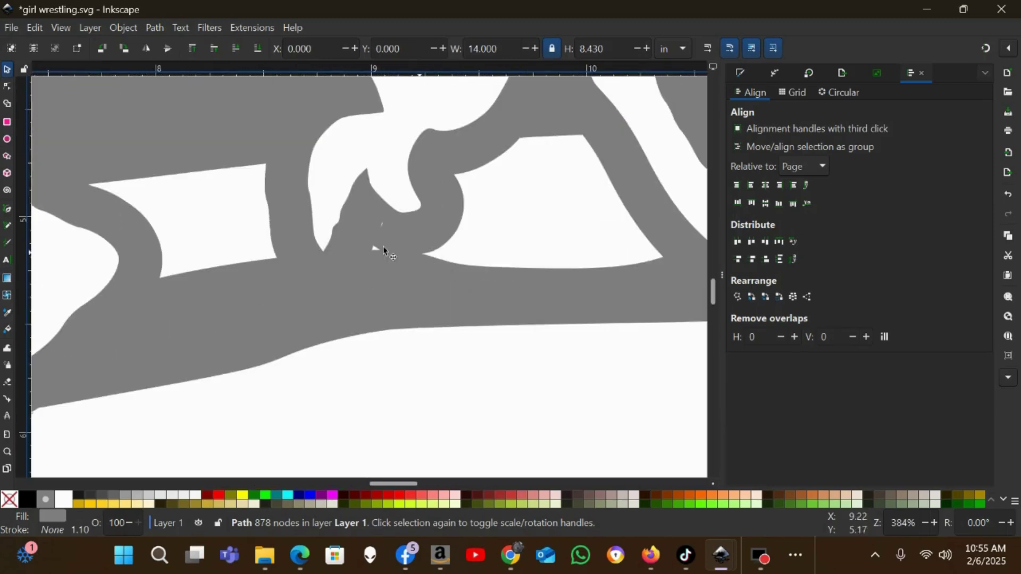
pyautogui.click(6, 87)
pyautogui.moveTo(389, 215); pyautogui.dragTo(362, 274)
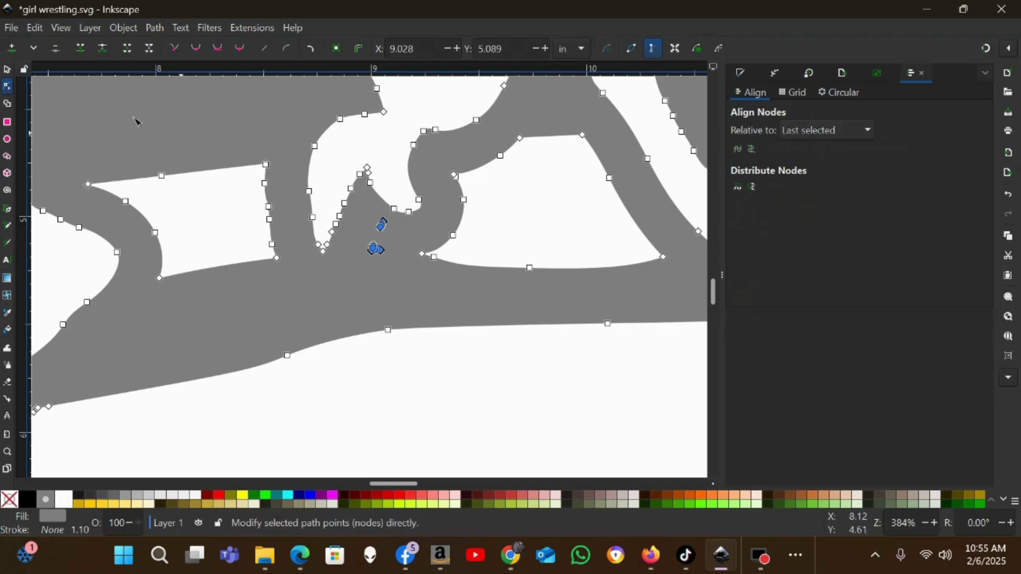
pyautogui.moveTo(362, 211); pyautogui.dragTo(395, 265)
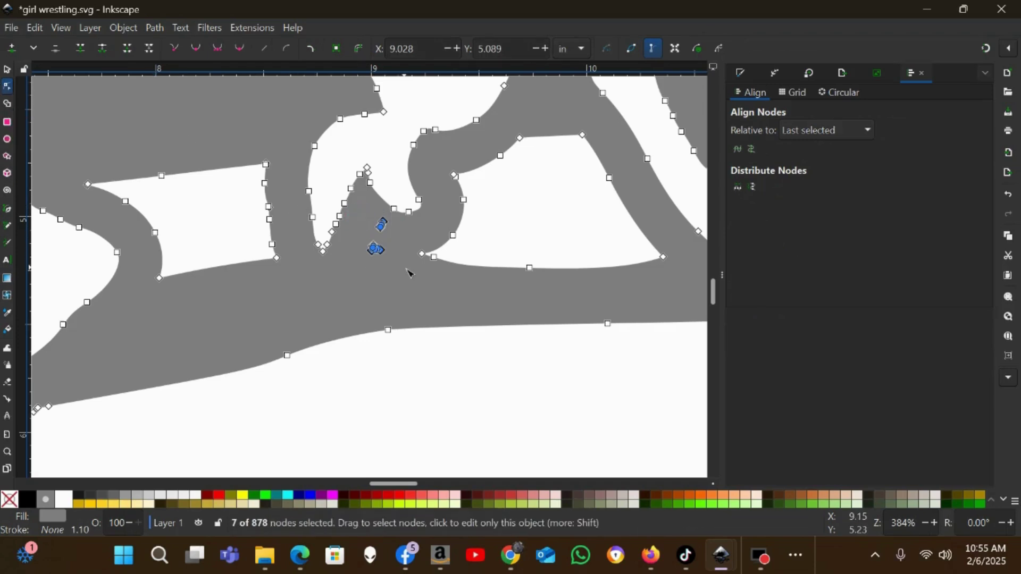
pyautogui.click(409, 273)
pyautogui.scroll(10, 234, 248)
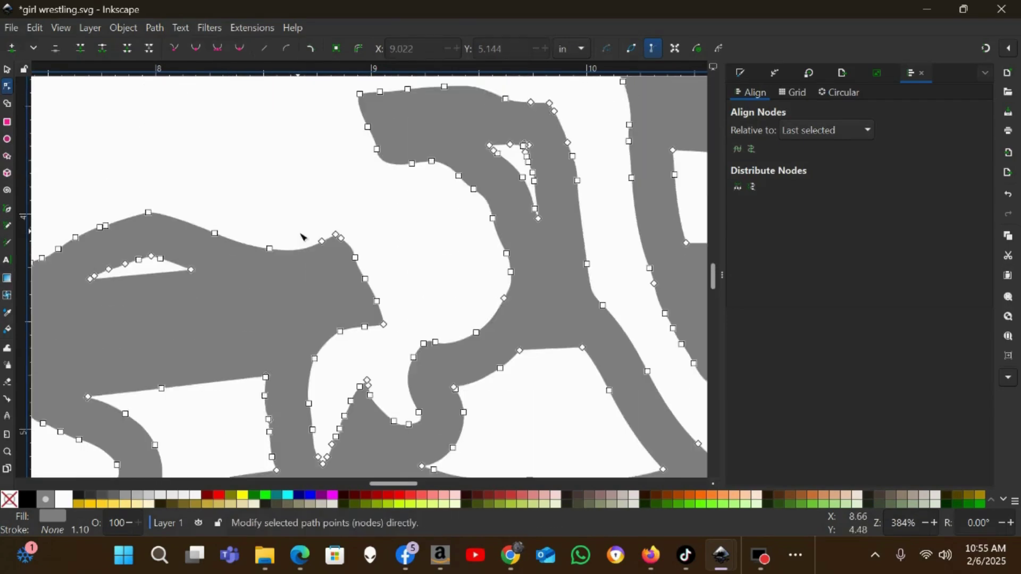
pyautogui.moveTo(477, 165); pyautogui.dragTo(555, 278)
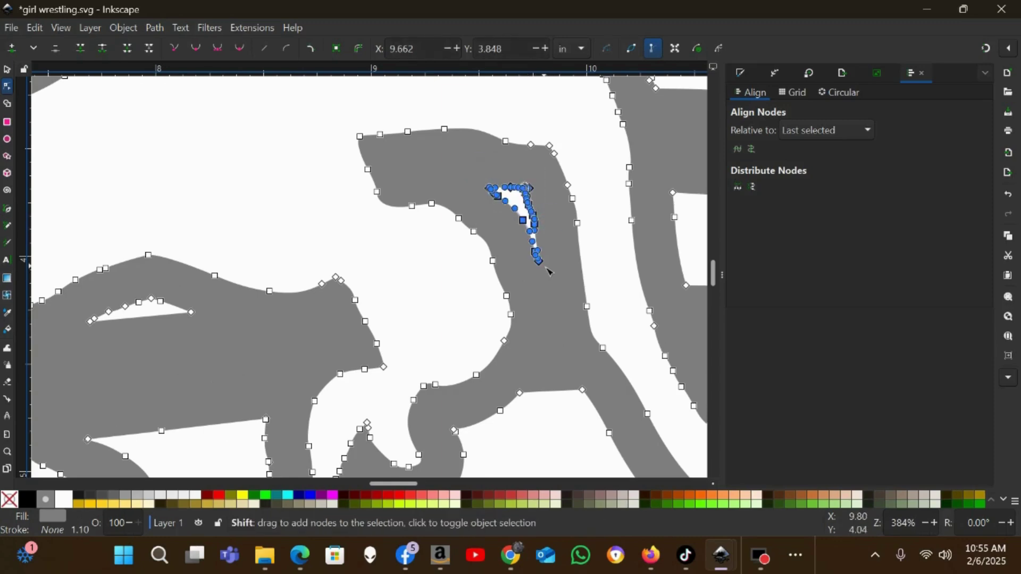
pyautogui.press('Delete')
# - Delete the thin inner sliver's nodes from the flag path and deselect it
pyautogui.scroll(13, 565, 269)
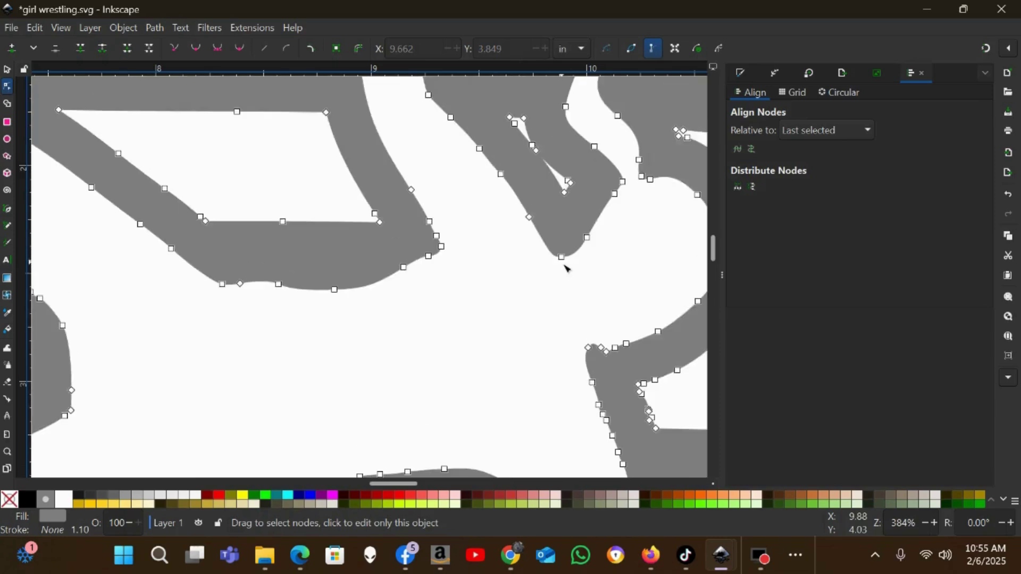
pyautogui.scroll(3, 566, 269)
pyautogui.moveTo(491, 166); pyautogui.dragTo(583, 296)
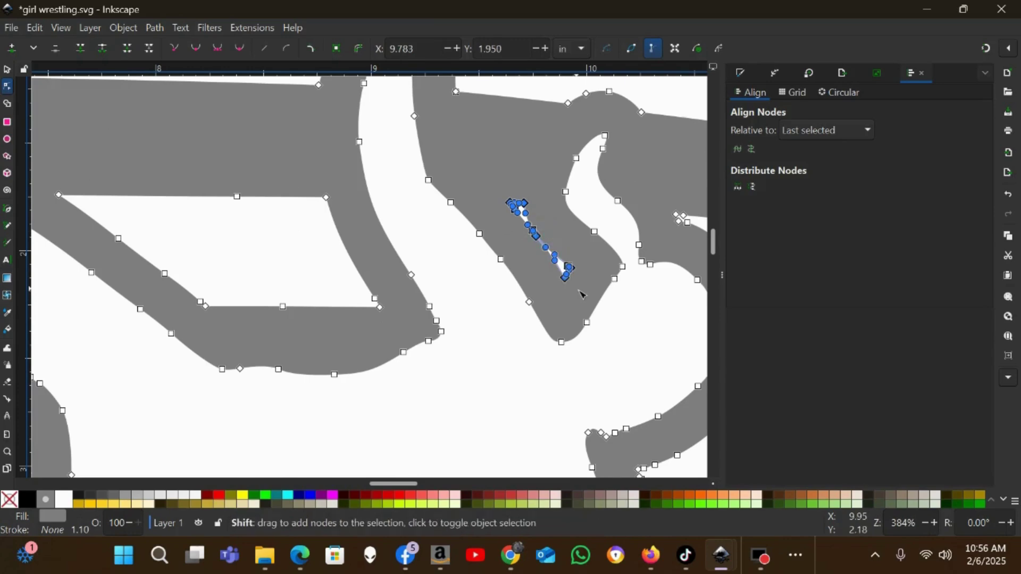
pyautogui.press('Delete')
pyautogui.scroll(-5, 569, 283)
pyautogui.click(614, 281)
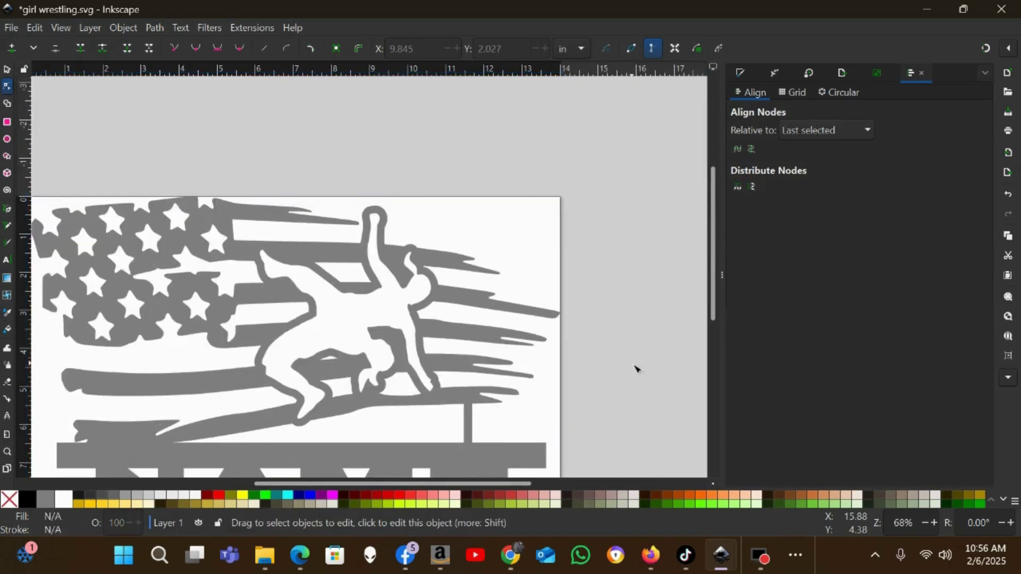
# - Delete another inner hole's nodes in the wrestler so it fills solid
pyautogui.scroll(-2, 612, 362)
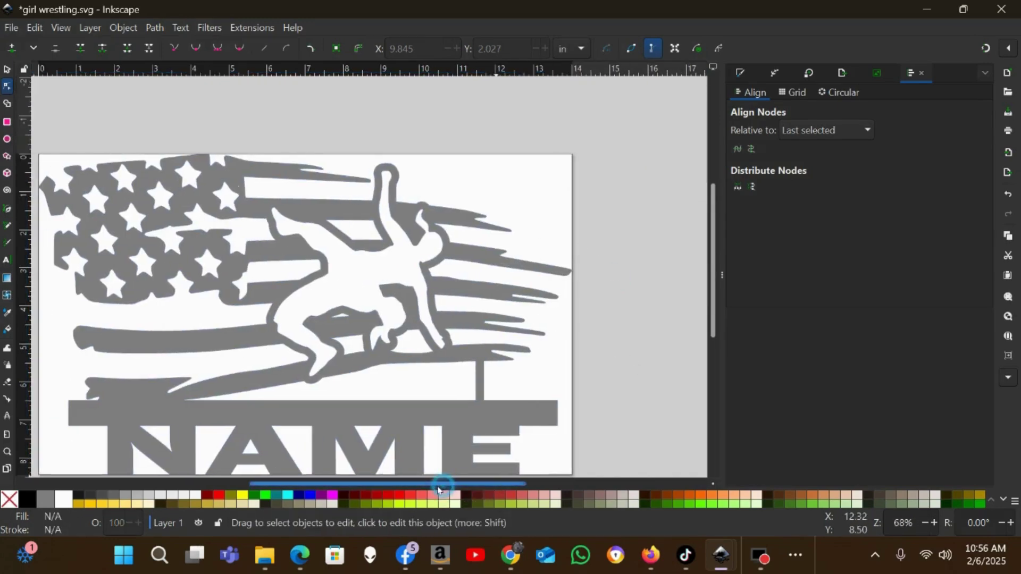
pyautogui.scroll(4, 440, 417)
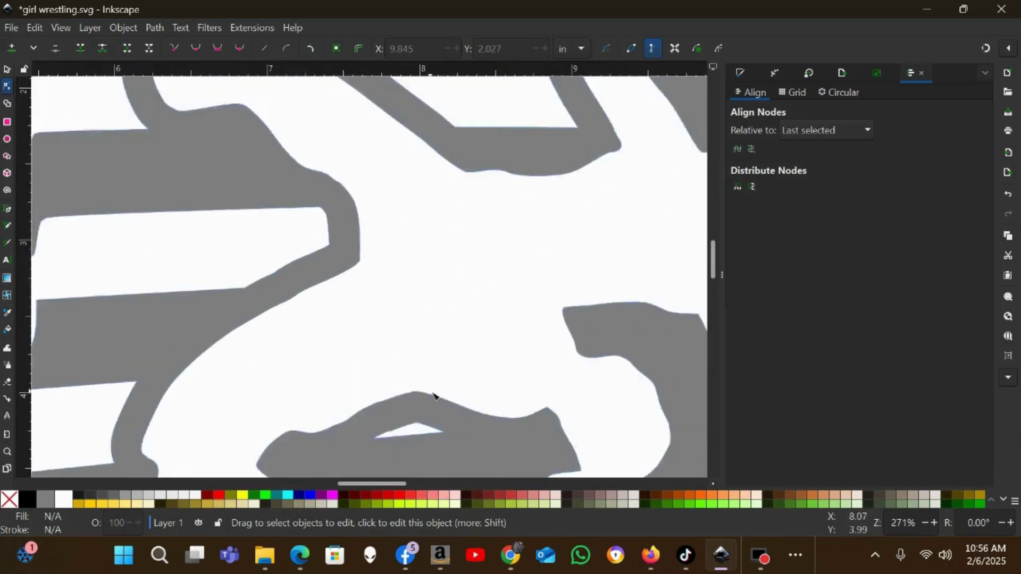
pyautogui.scroll(3, 434, 396)
pyautogui.click(486, 269)
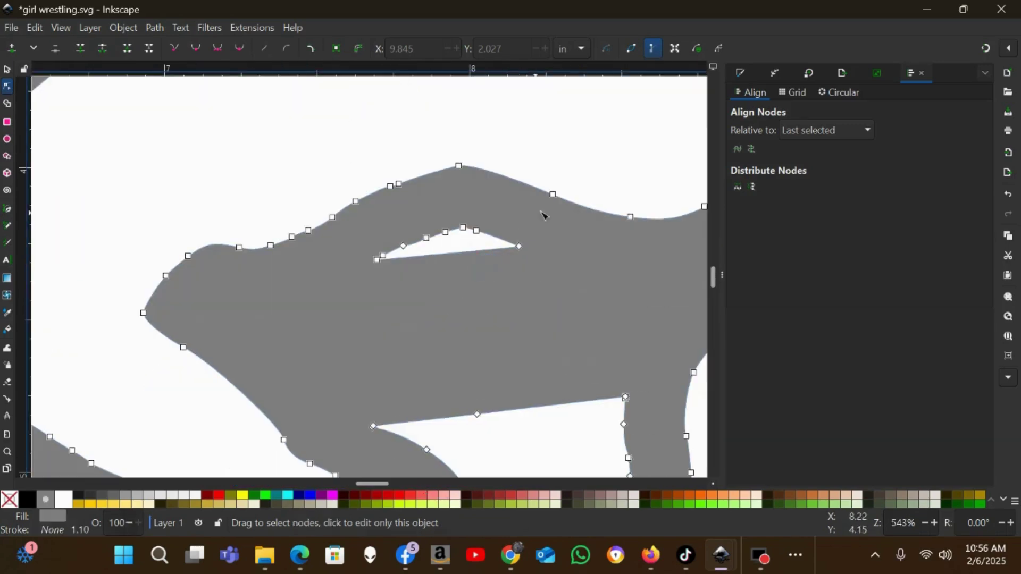
pyautogui.moveTo(545, 215); pyautogui.dragTo(374, 289)
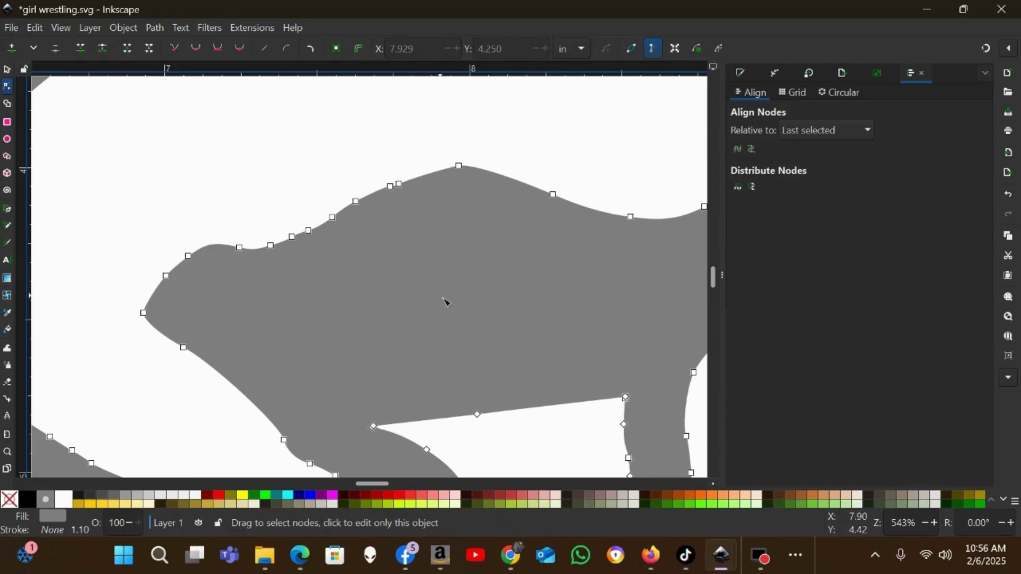
pyautogui.press('Delete')
# - Clean up the extra wedge nodes in the notch where the lower leg meets the stripe
pyautogui.scroll(-2, 451, 303)
pyautogui.scroll(-5, 450, 303)
pyautogui.hscroll(-4, 494, 312)
pyautogui.scroll(-6, 518, 307)
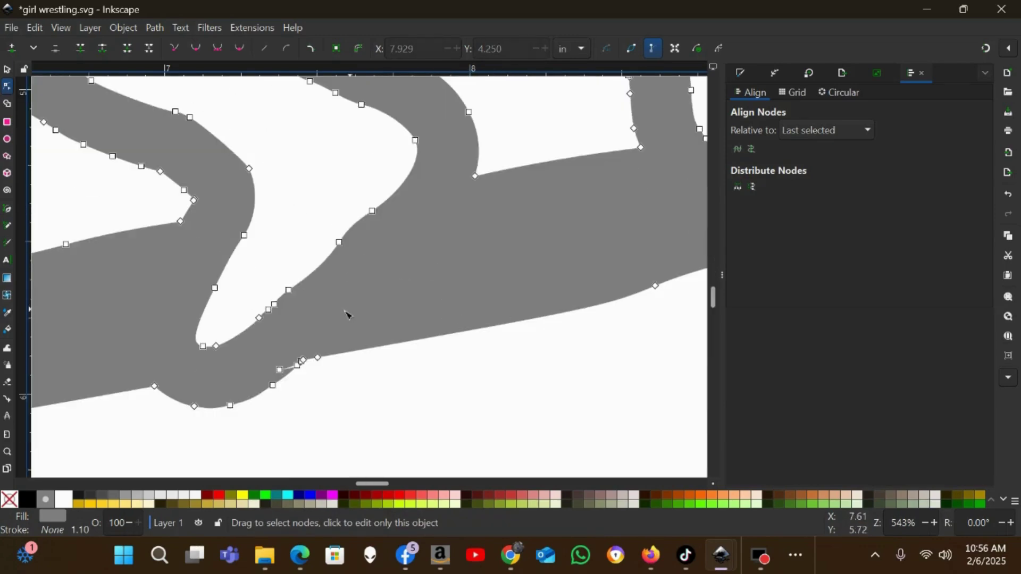
pyautogui.hscroll(-2, 383, 485)
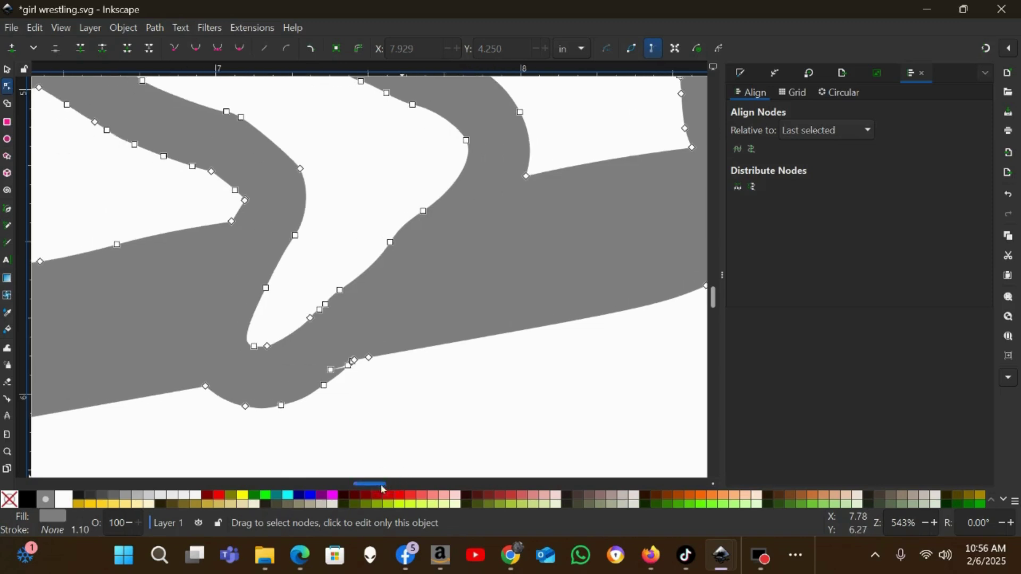
pyautogui.scroll(4, 340, 456)
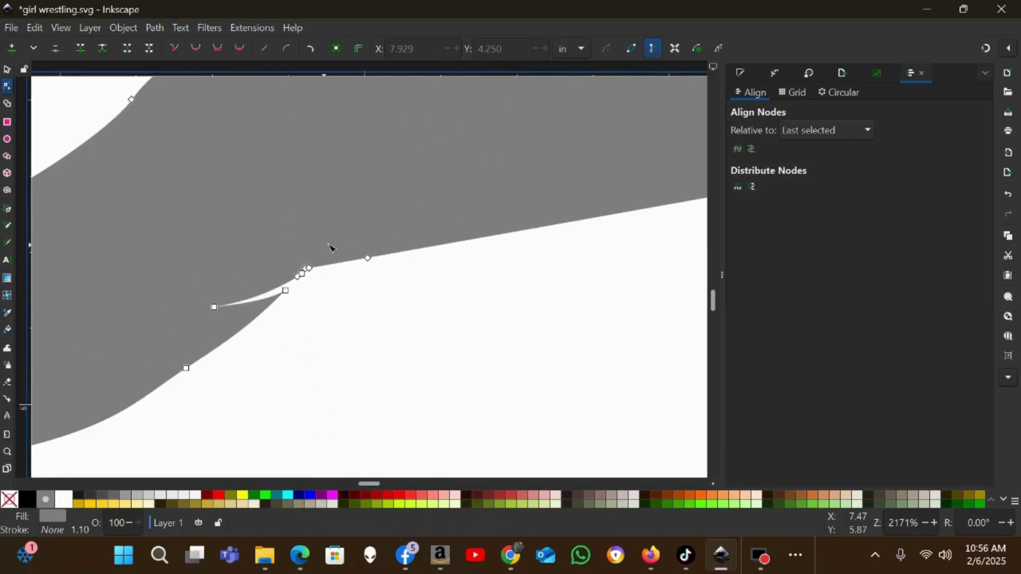
pyautogui.moveTo(330, 234); pyautogui.dragTo(366, 349)
pyautogui.press('+')
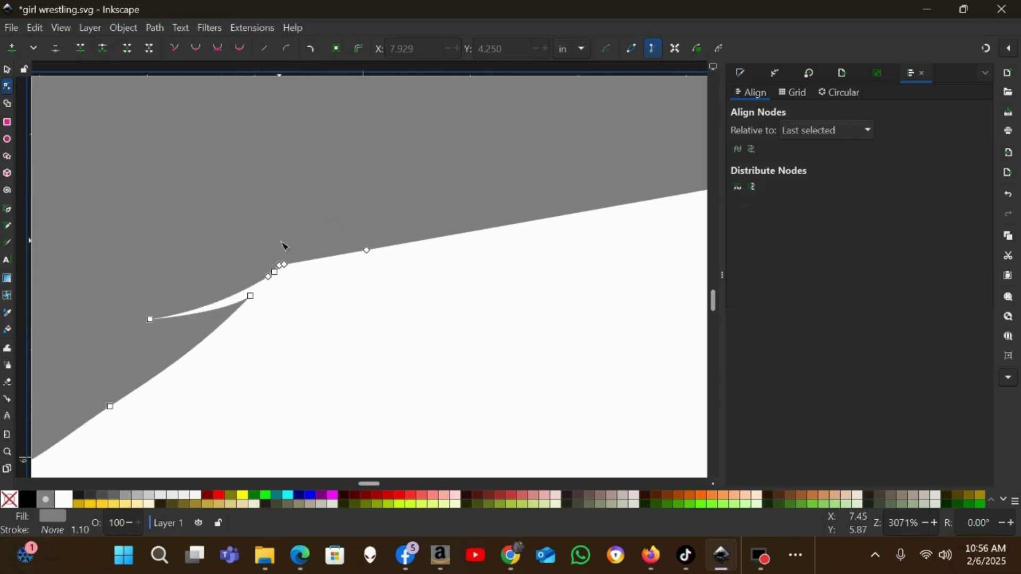
pyautogui.moveTo(308, 238); pyautogui.dragTo(130, 352)
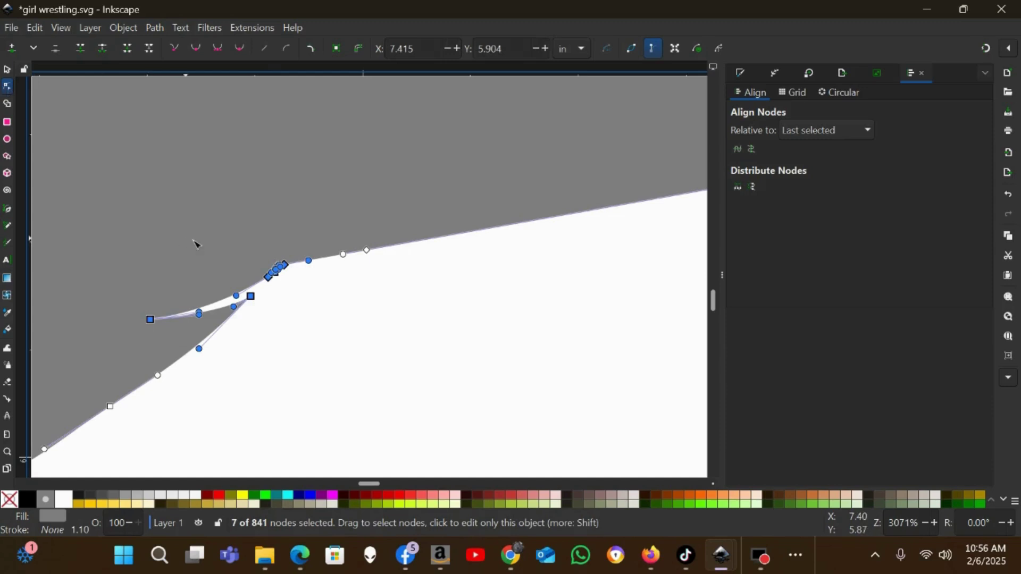
pyautogui.press('+')
pyautogui.press('+')
pyautogui.press('+')
pyautogui.press('+')
pyautogui.press('+')
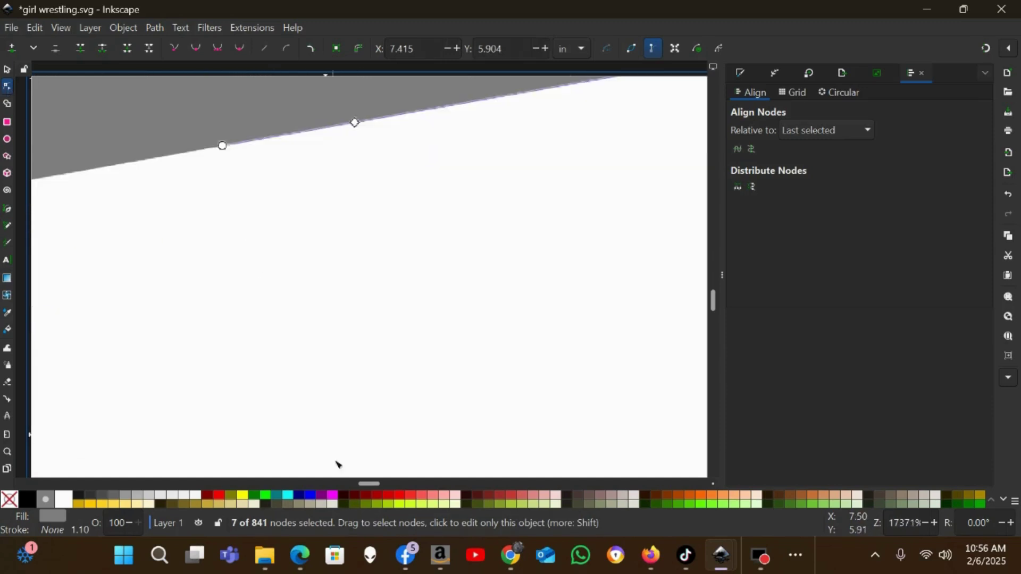
pyautogui.hscroll(-4, 380, 489)
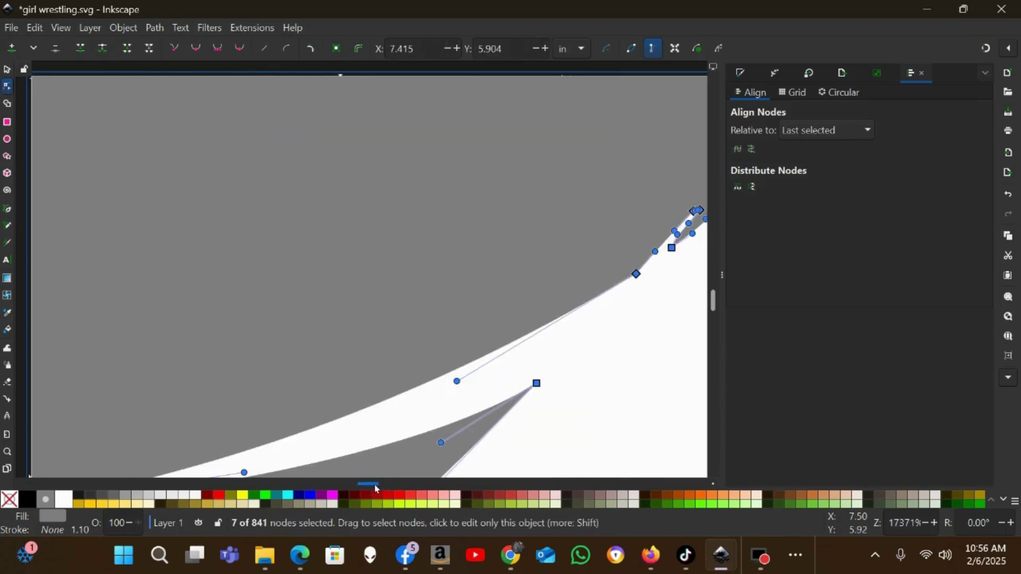
pyautogui.hscroll(5, 380, 489)
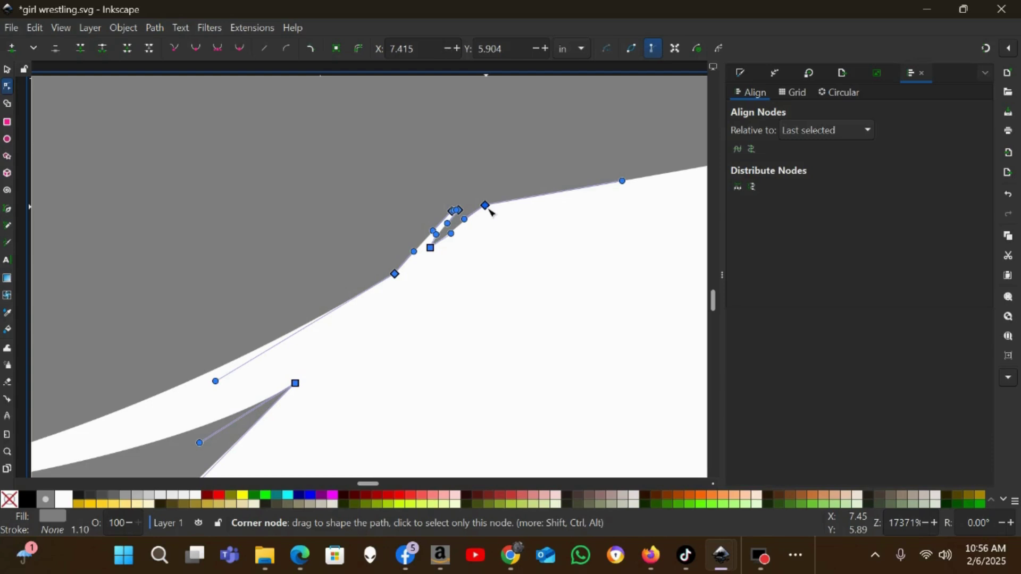
pyautogui.hotkey('ctrl', 'z')
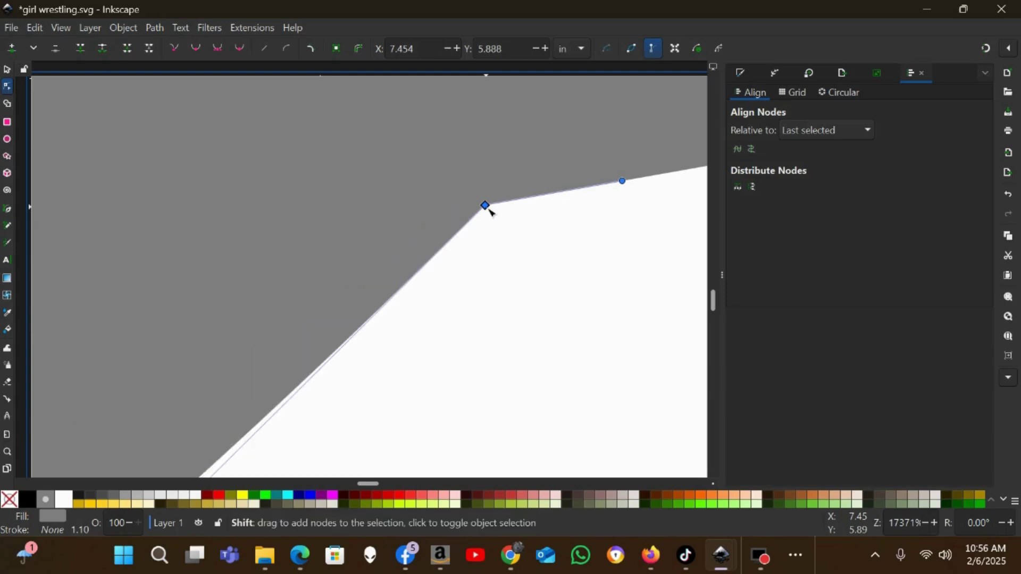
pyautogui.press('-')
pyautogui.press('-')
pyautogui.press('-')
pyautogui.press('-')
pyautogui.press('-')
pyautogui.press('-')
pyautogui.press('-')
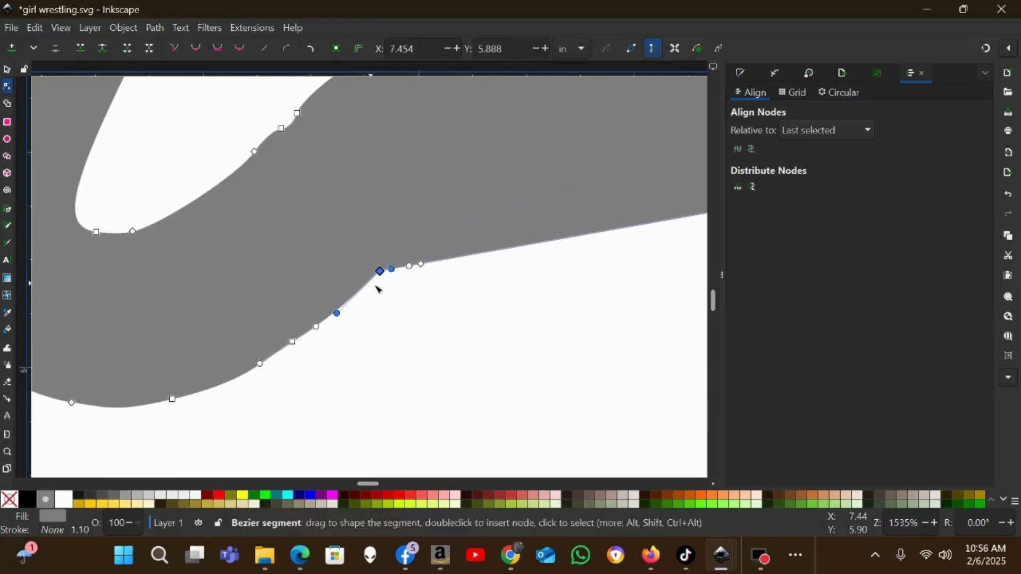
# - Reshape the leg curve's bottom node handle and make that node smooth
pyautogui.moveTo(326, 280); pyautogui.dragTo(276, 368)
pyautogui.click(305, 369)
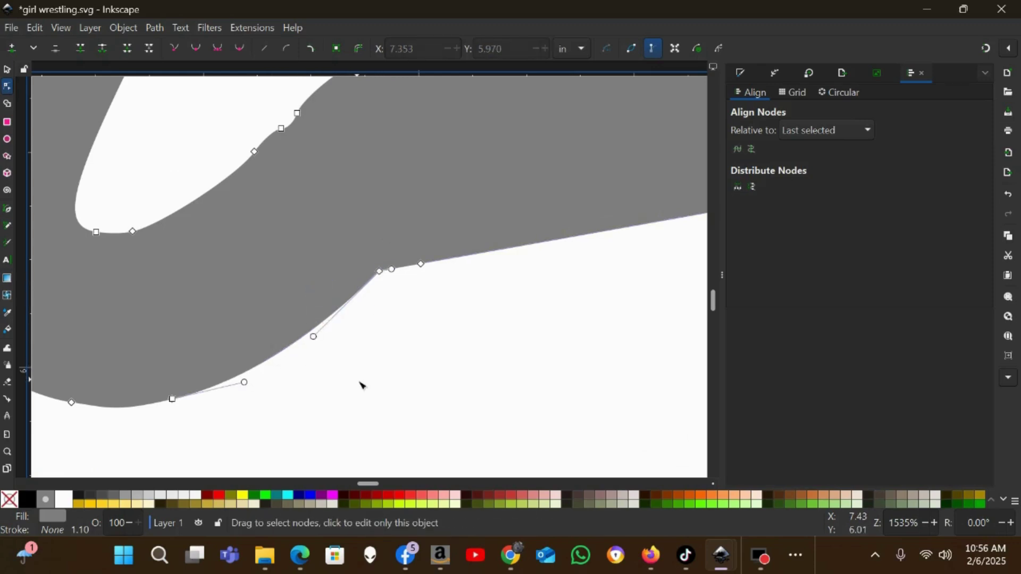
pyautogui.press('-')
pyautogui.press('-')
pyautogui.press('-')
pyautogui.moveTo(313, 297); pyautogui.dragTo(295, 330)
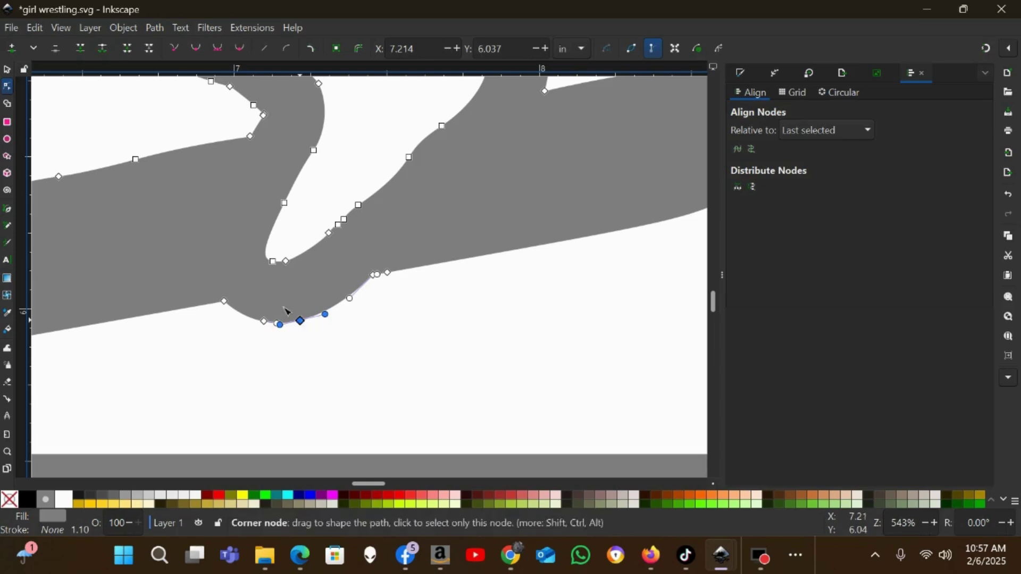
pyautogui.moveTo(287, 302); pyautogui.dragTo(256, 347)
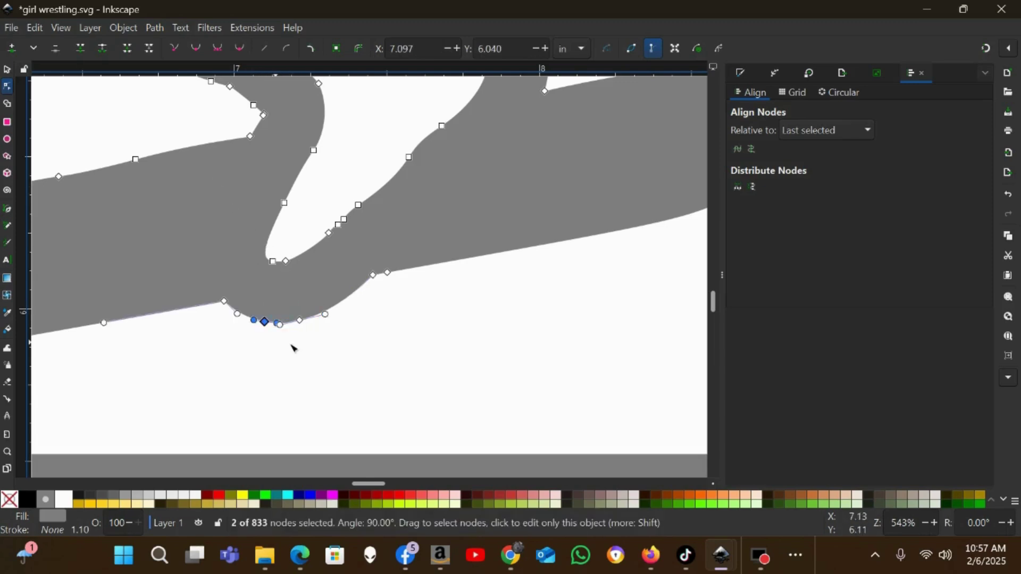
pyautogui.click(357, 353)
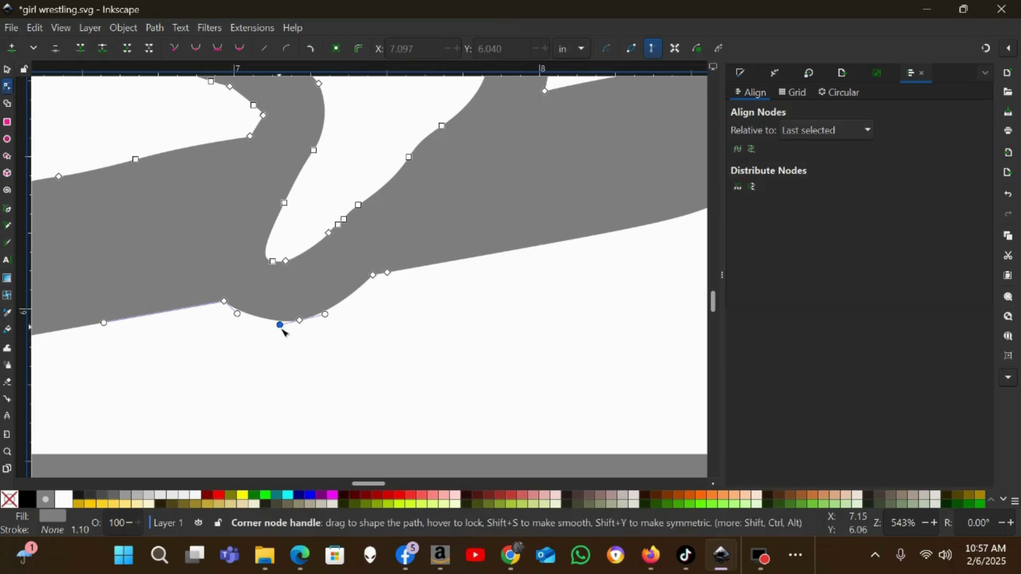
pyautogui.moveTo(281, 325); pyautogui.dragTo(275, 333)
pyautogui.moveTo(284, 295); pyautogui.dragTo(330, 348)
pyautogui.click(196, 47)
pyautogui.keyDown('ctrl'); pyautogui.scroll(-7, 450, 343); pyautogui.keyUp('ctrl')
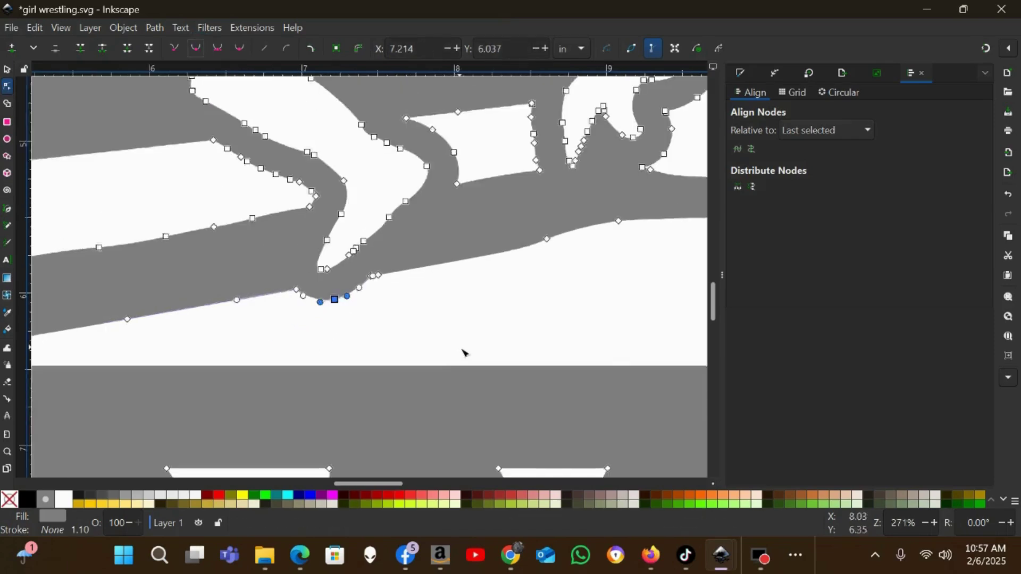
# - Fill the single 831-node sign path with the black swatch and deselect it
pyautogui.press('s')
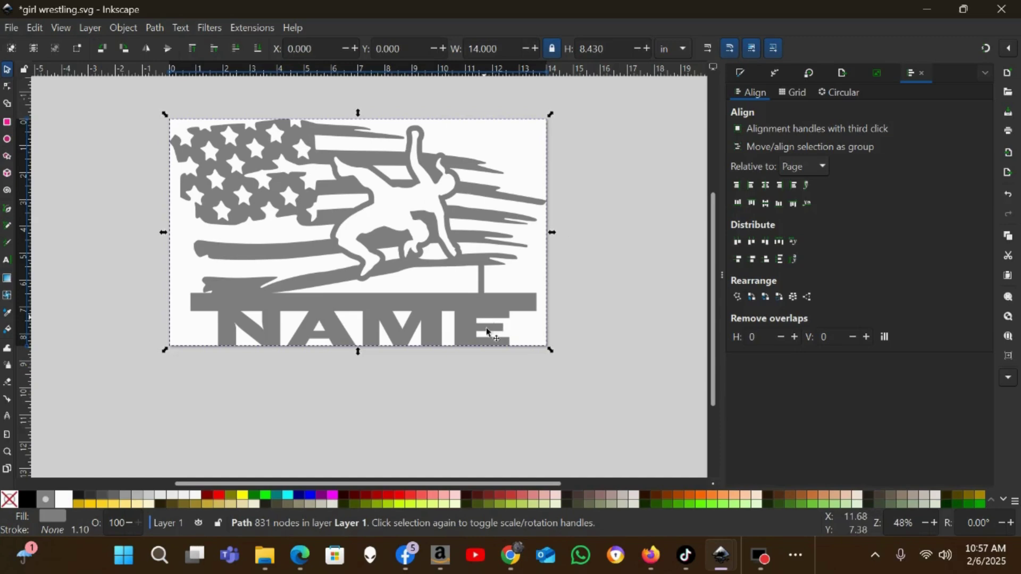
pyautogui.click(26, 503)
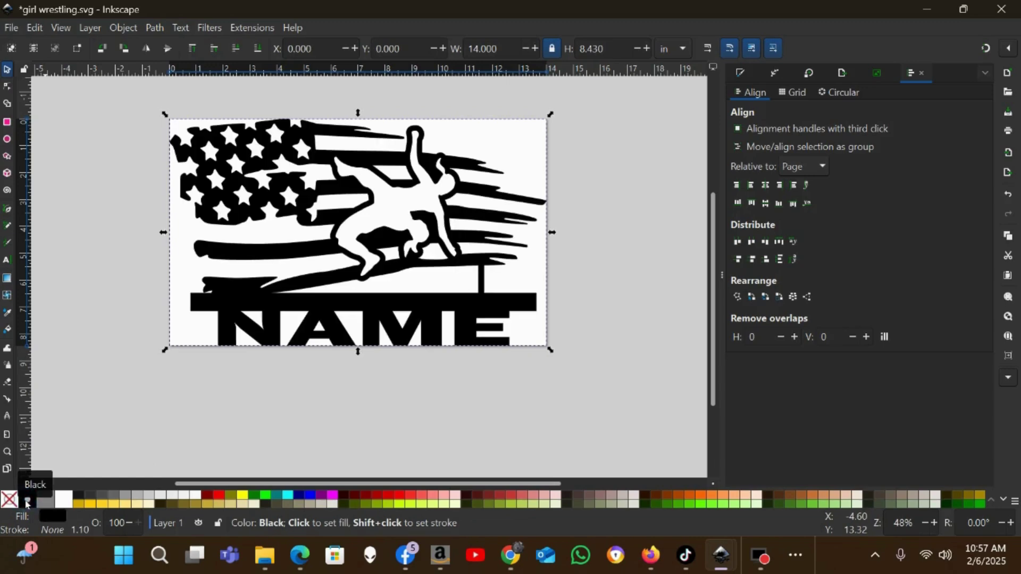
pyautogui.click(328, 421)
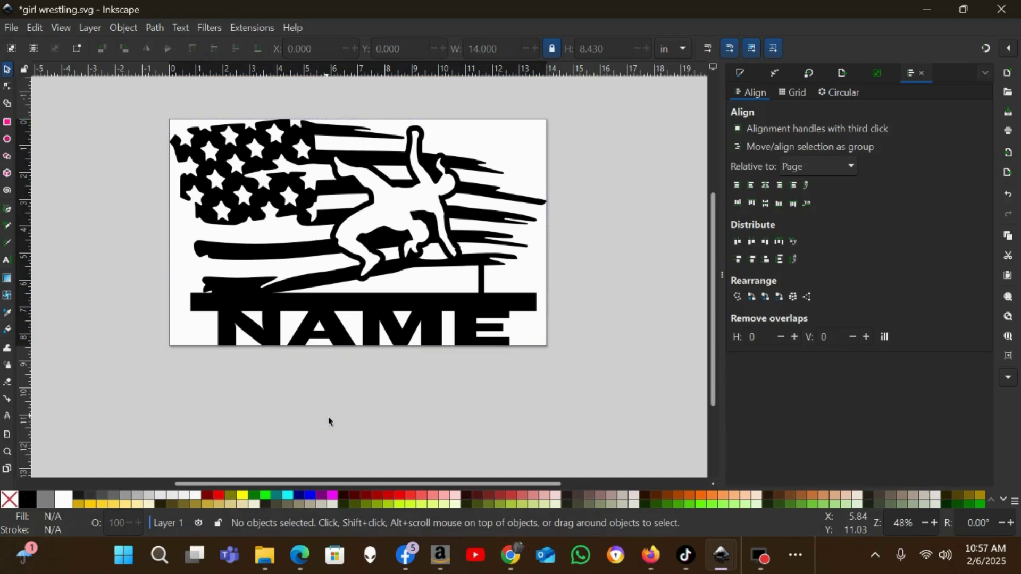